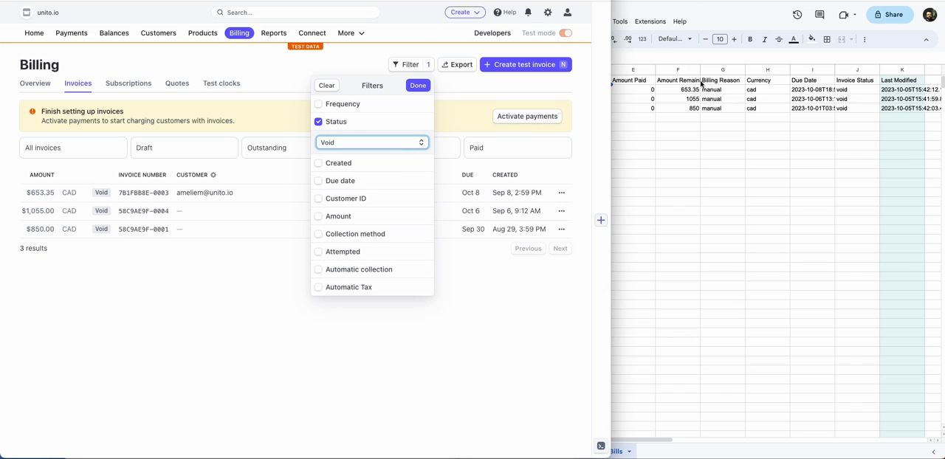
Step: Filter the Stripe invoices list to show only invoices with the status Open
click(387, 143)
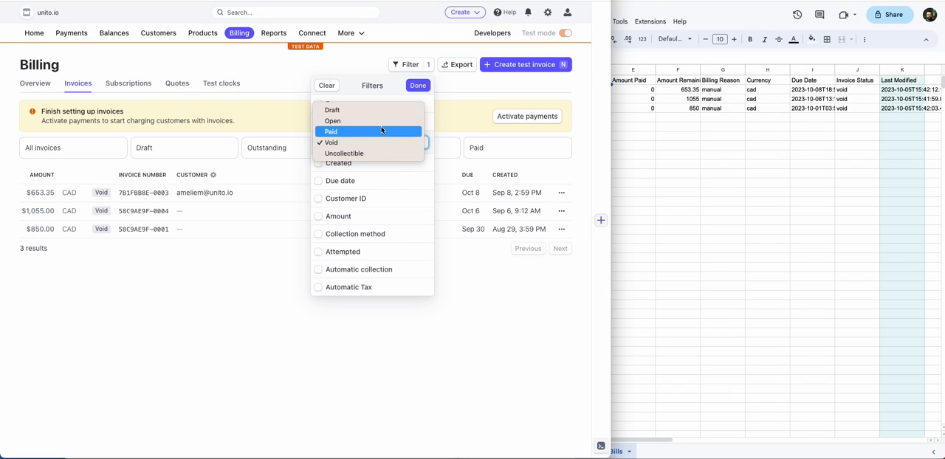
click(372, 121)
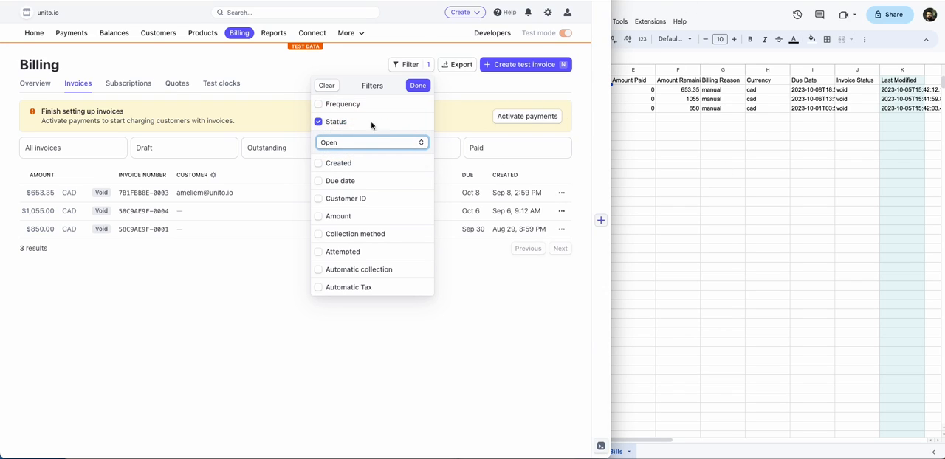
click(418, 85)
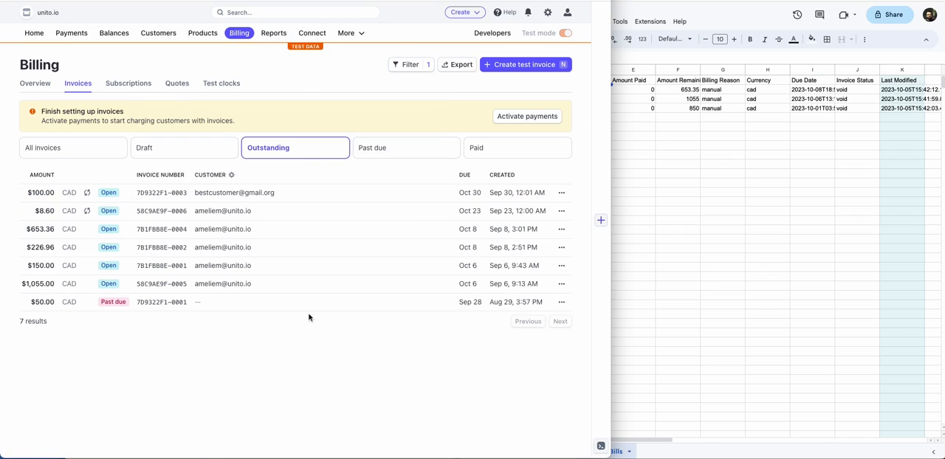
Step: Switch to the Unito flow for Overdue Bills and add Open to its invoice status rule
click(769, 164)
key(ctrl+Tab)
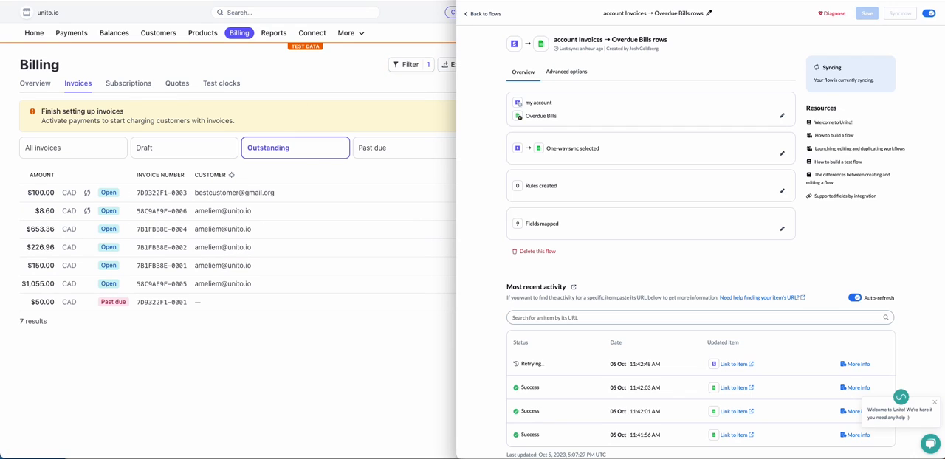
click(776, 191)
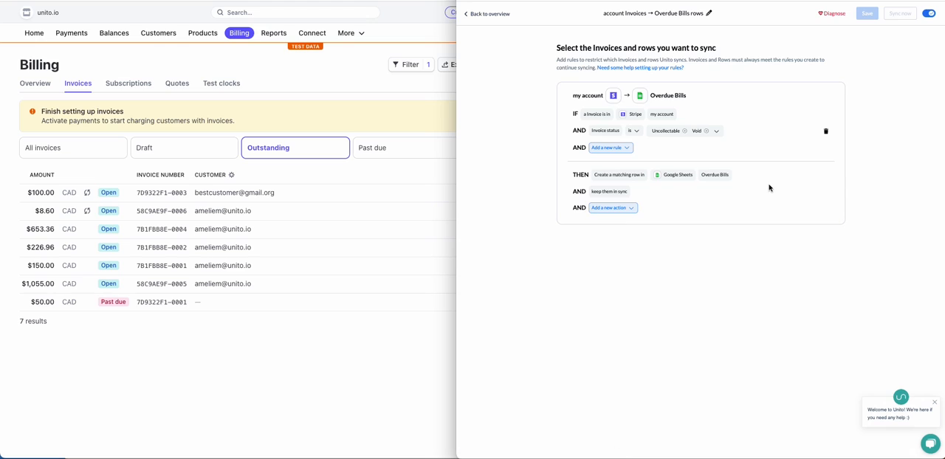
click(719, 133)
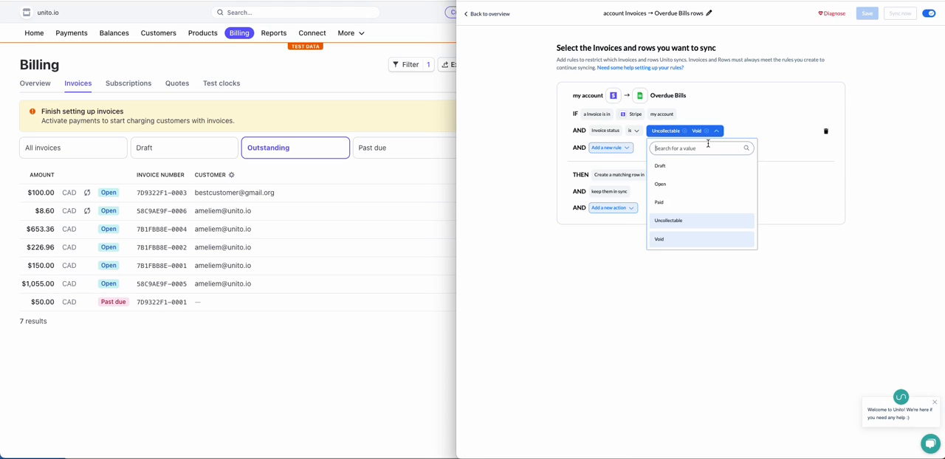
click(664, 184)
click(808, 149)
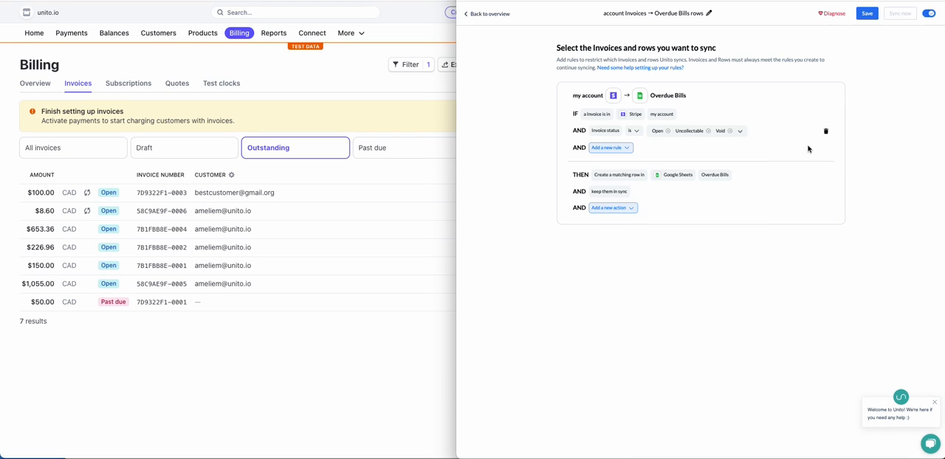
Step: Save the rule change and sync it to all historical invoices and rows
click(492, 16)
click(871, 16)
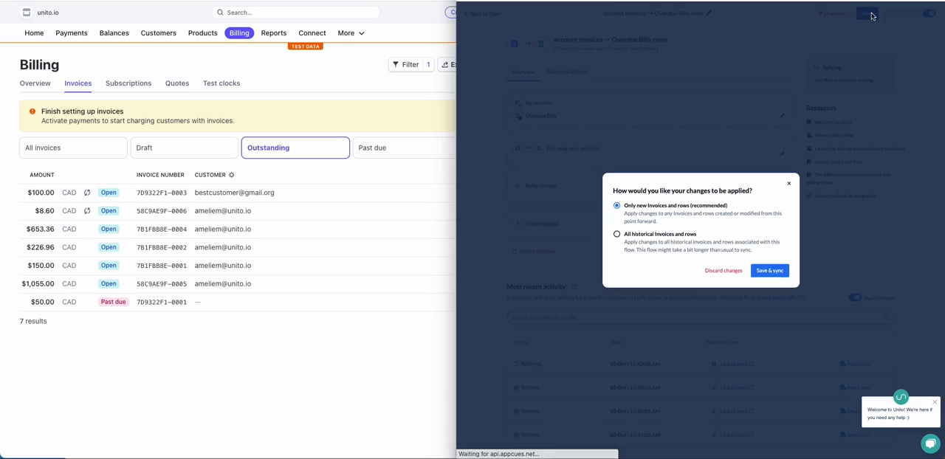
click(677, 235)
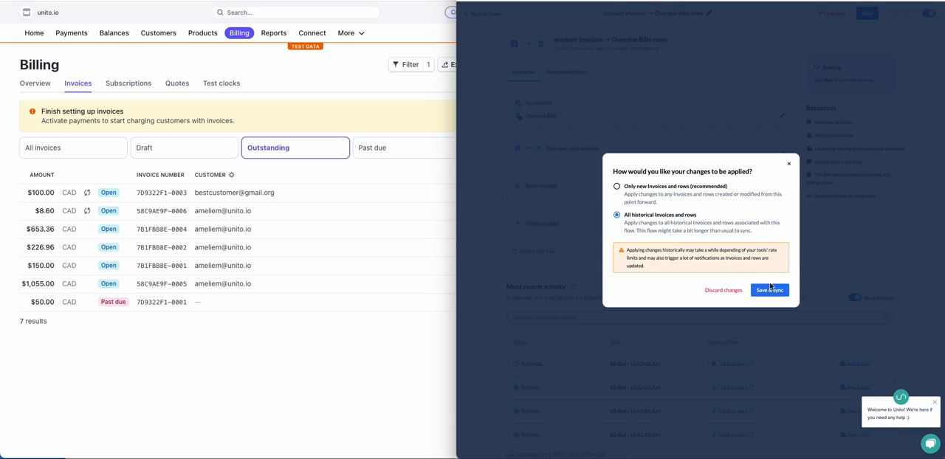
click(769, 289)
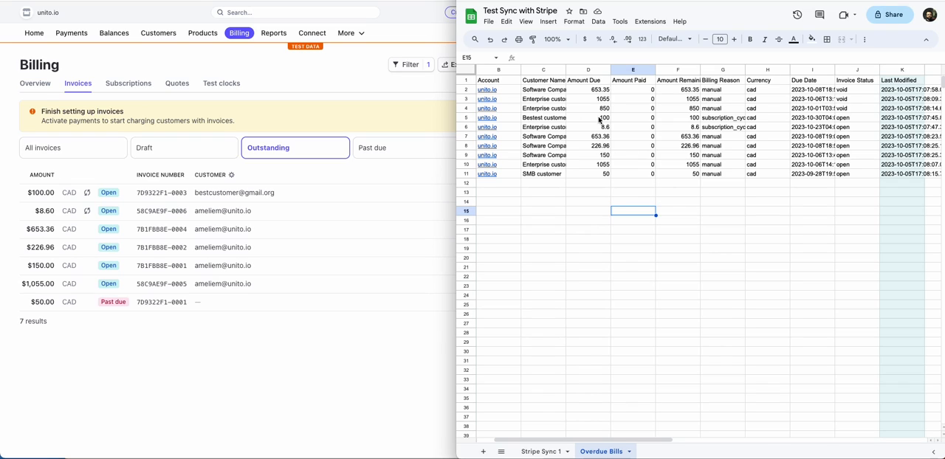
Step: Select the open invoice rows 5 to 11 in the Overdue Bills sheet and compare them with the outstanding Stripe invoices
click(839, 119)
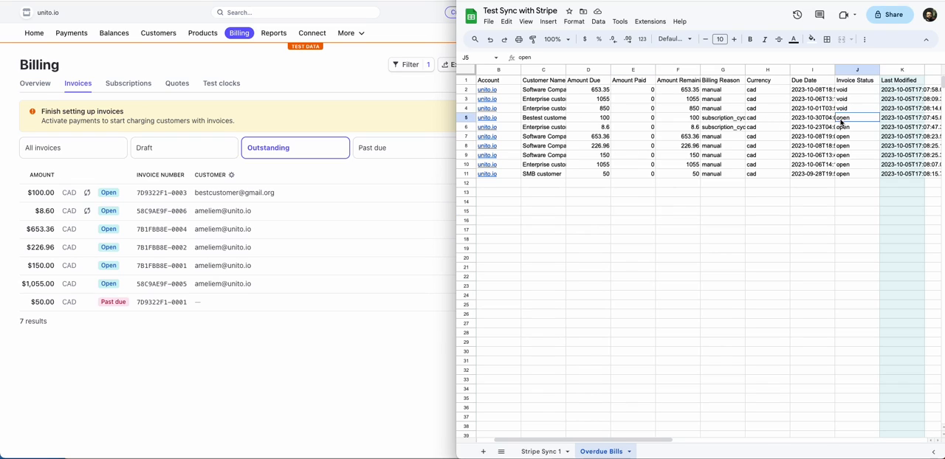
shift+click(512, 177)
click(223, 329)
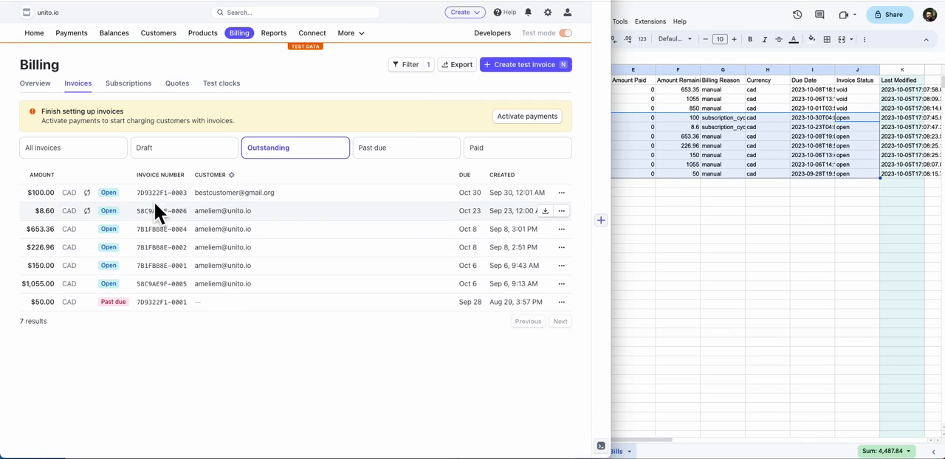
click(766, 221)
Step: Switch to the Unito dashboard and start creating a new flow
click(753, 0)
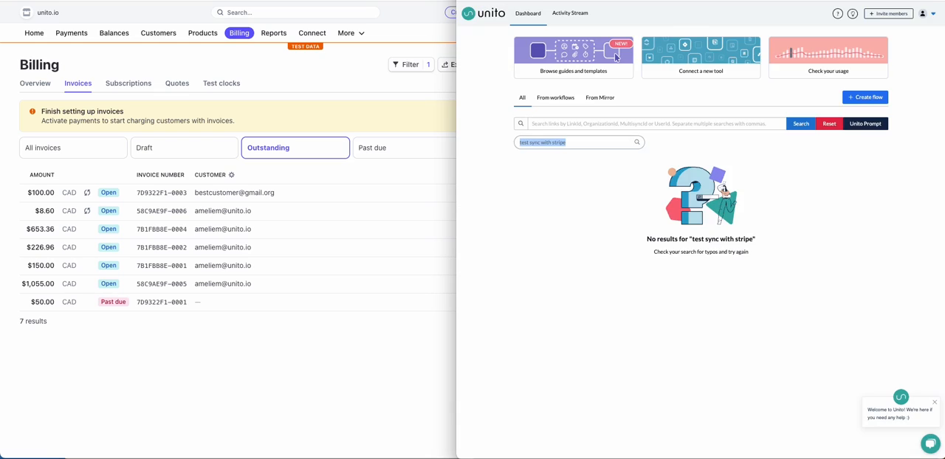
click(880, 100)
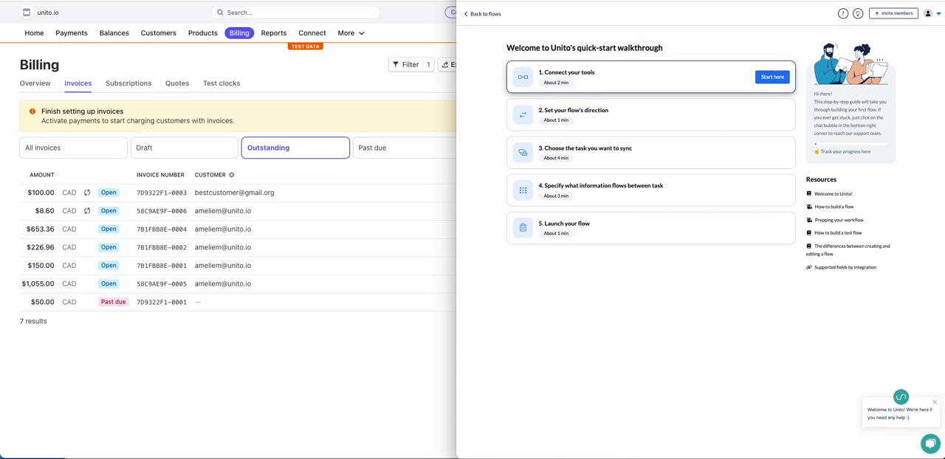
key(ctrl+shift+Tab)
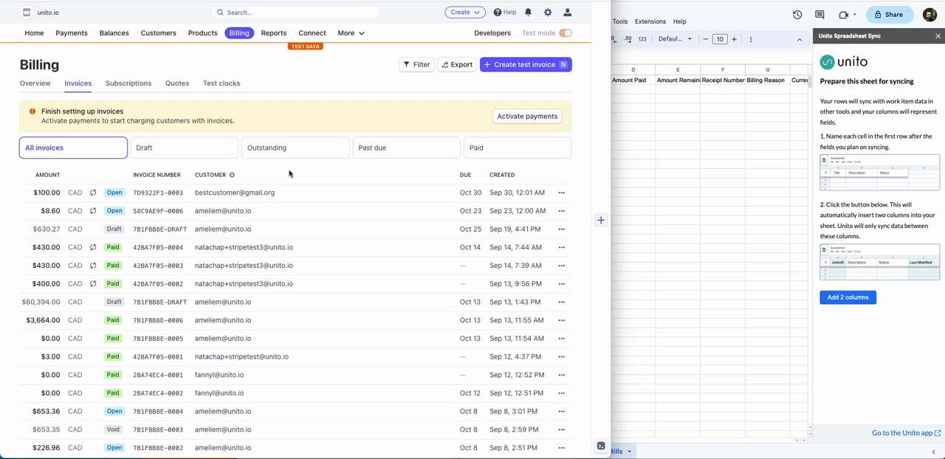
Step: Check the header row of the Overdue Bills sheet and add the two Unito sync columns
click(724, 181)
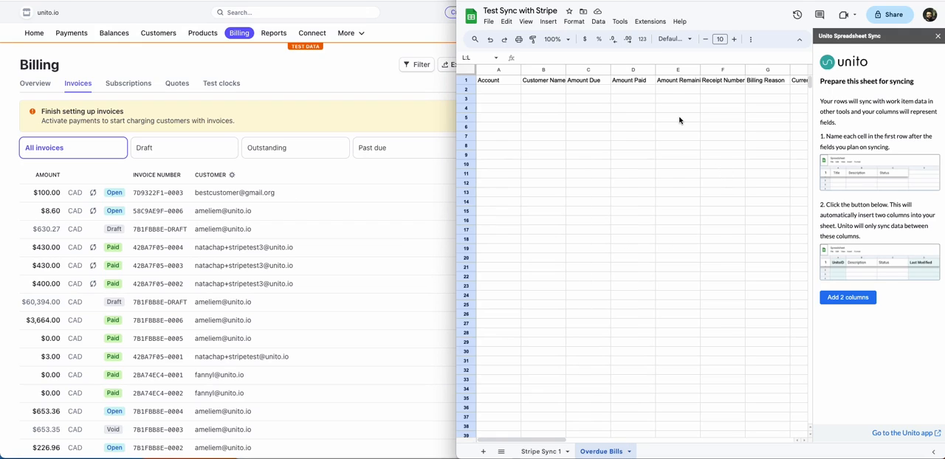
scroll(679, 120, right, 3)
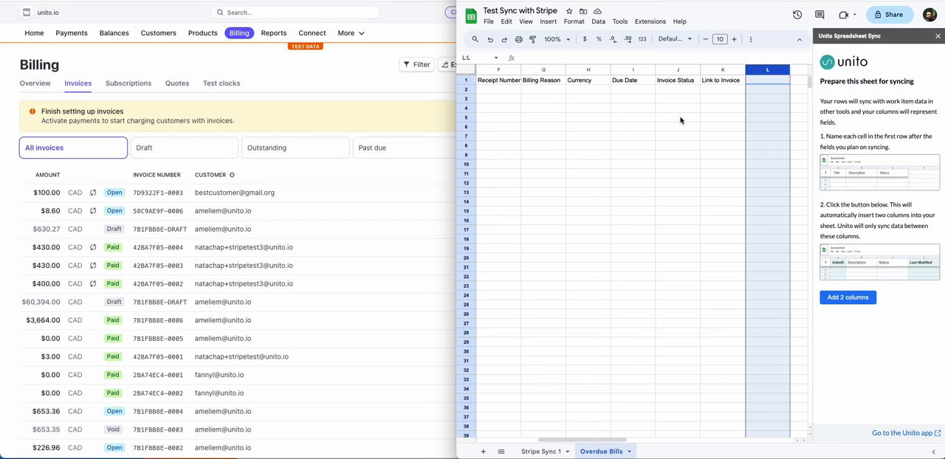
scroll(682, 119, left, 5)
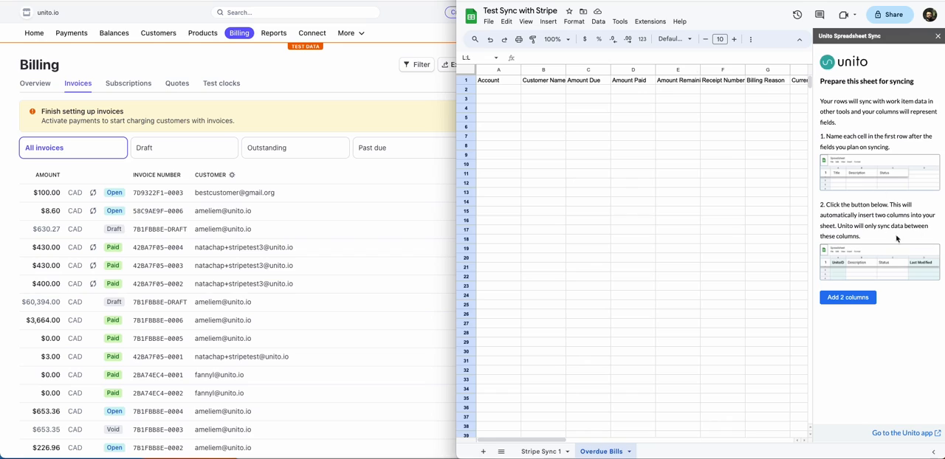
click(848, 298)
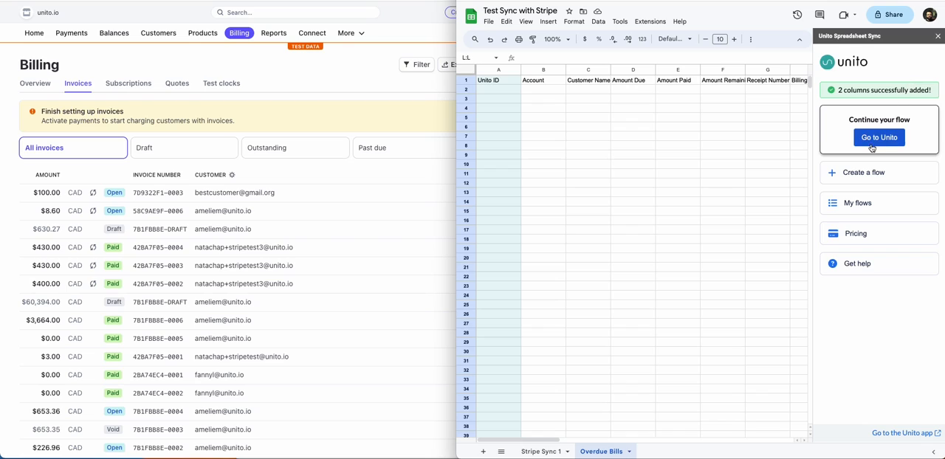
Step: Go from the sheet to Unito, create a new flow and begin connecting its tools
click(877, 141)
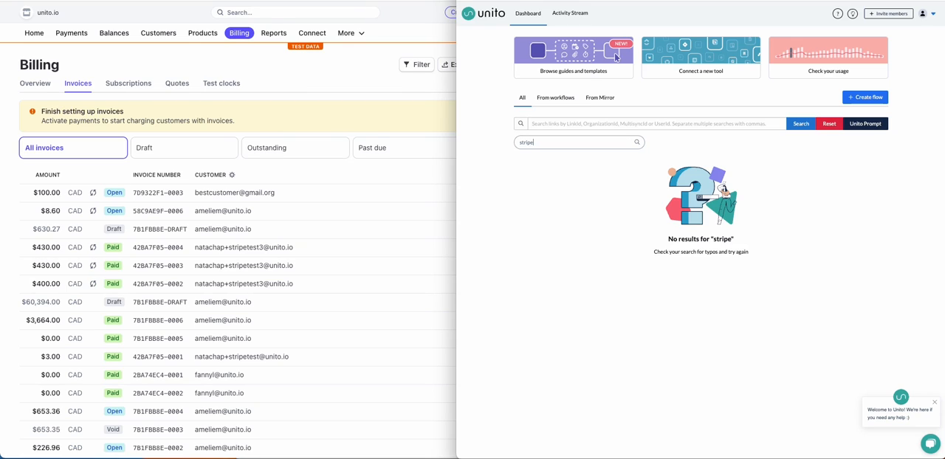
click(868, 97)
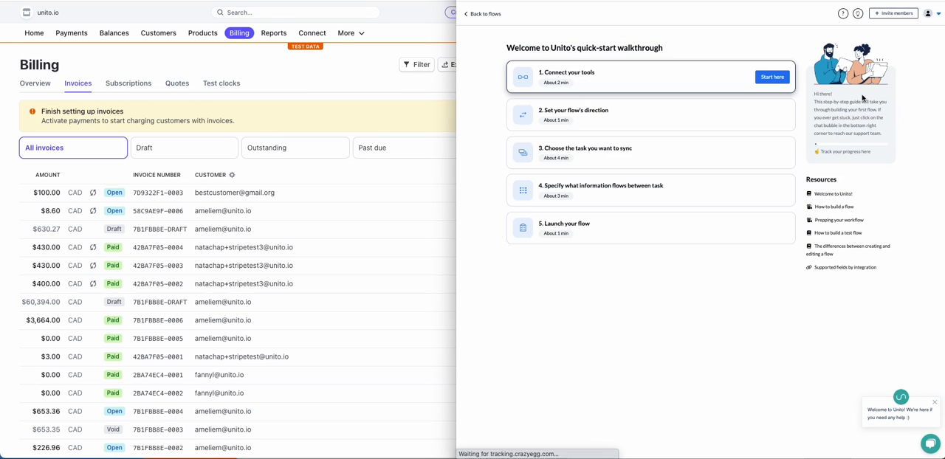
click(772, 78)
Step: Set the flow's first tool to Stripe, with item type Invoice and the Stripe account as source
click(654, 89)
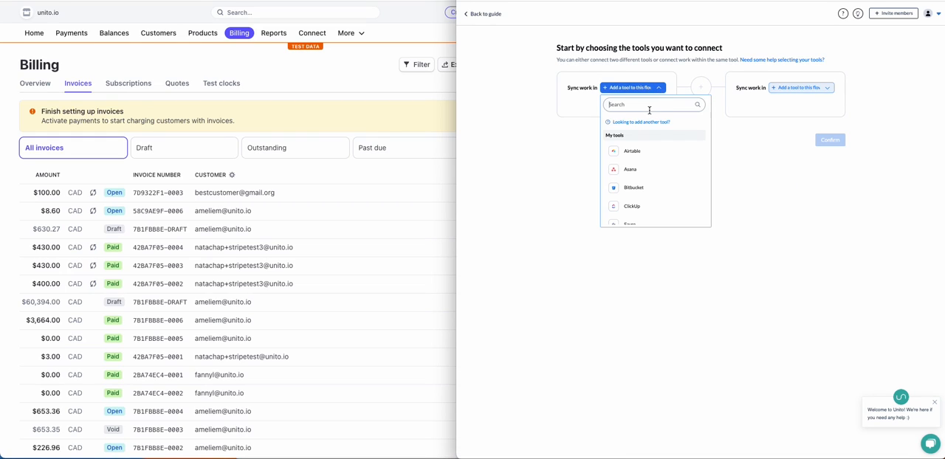
text(stripe)
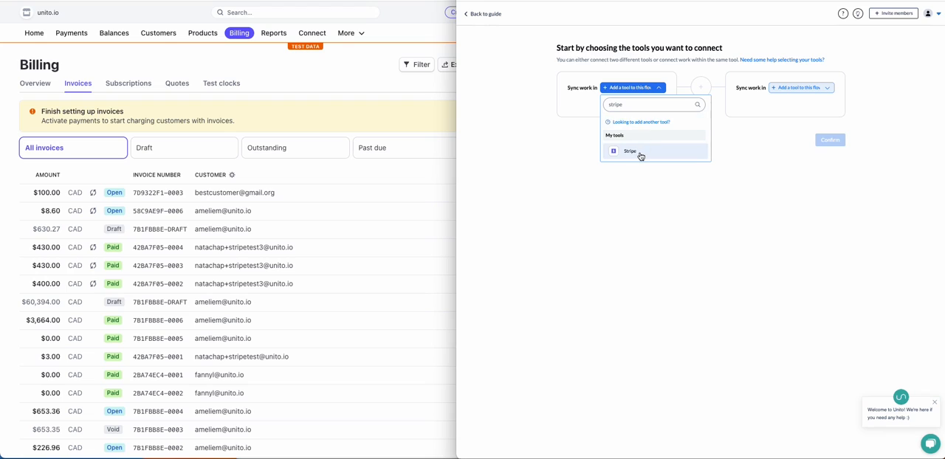
click(638, 152)
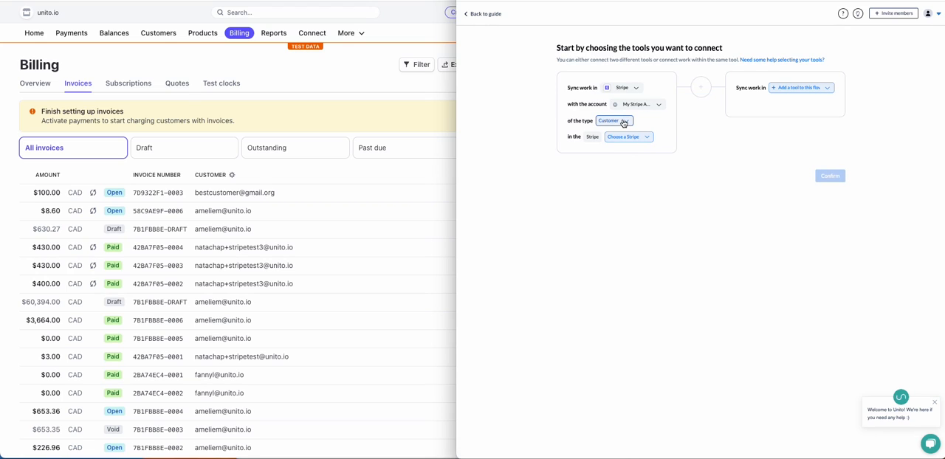
click(624, 122)
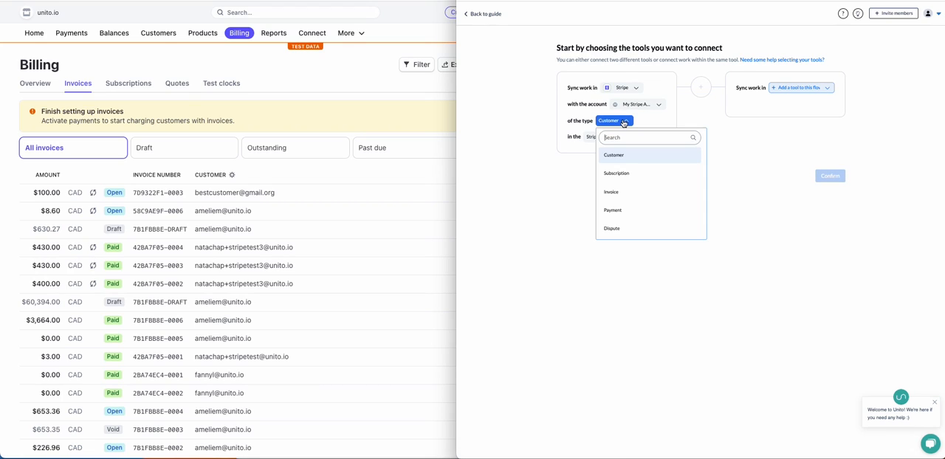
click(648, 194)
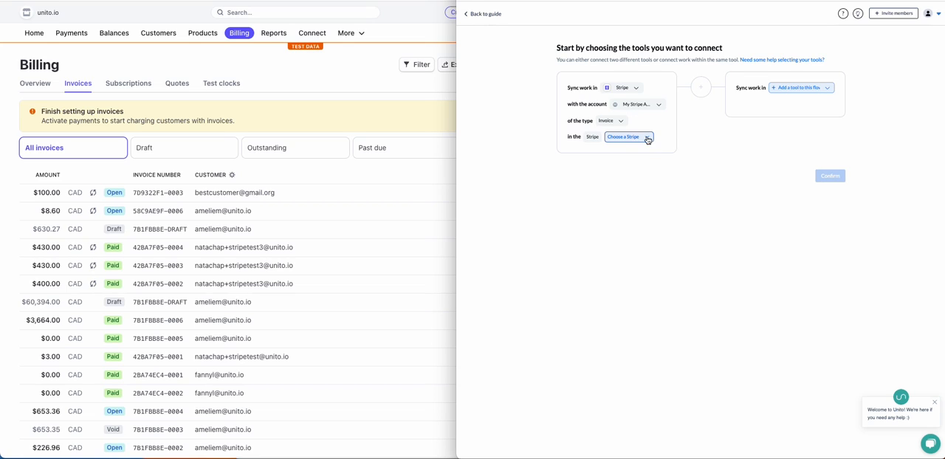
click(646, 137)
click(632, 171)
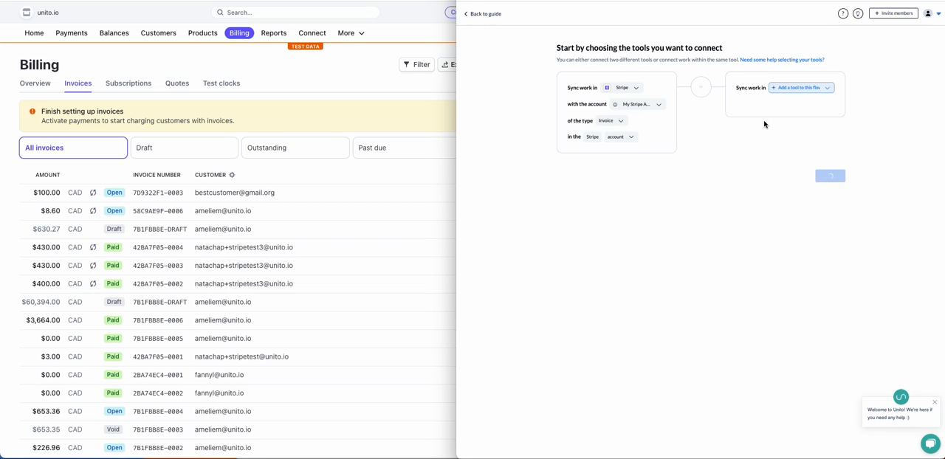
Step: Set the flow's second tool to Google Sheets and choose the owner's personal Google account
click(804, 89)
text(sheet)
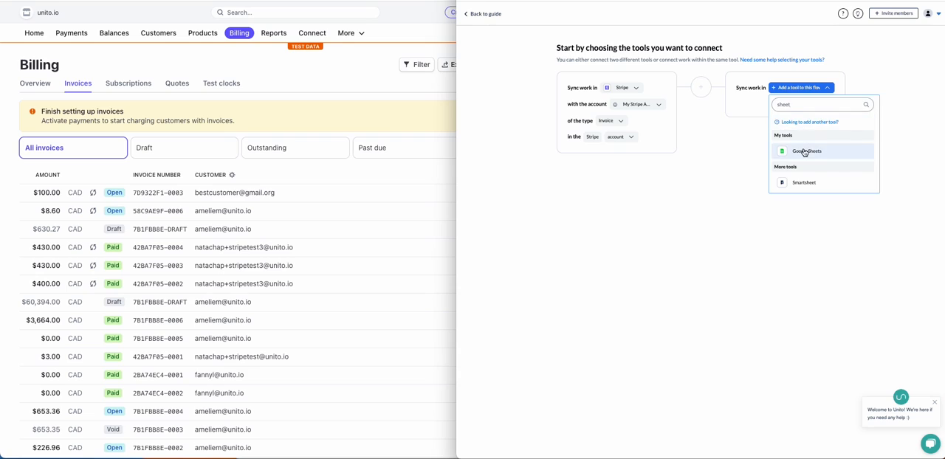
click(804, 151)
click(829, 104)
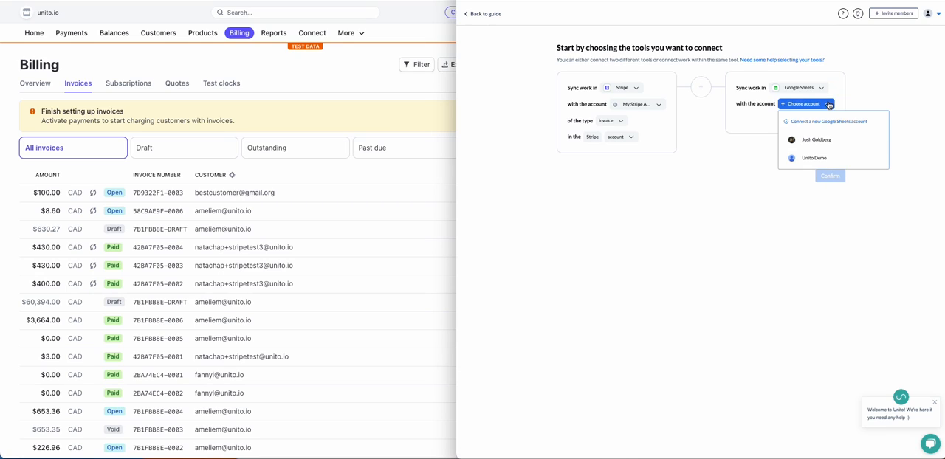
click(827, 139)
click(820, 122)
click(813, 136)
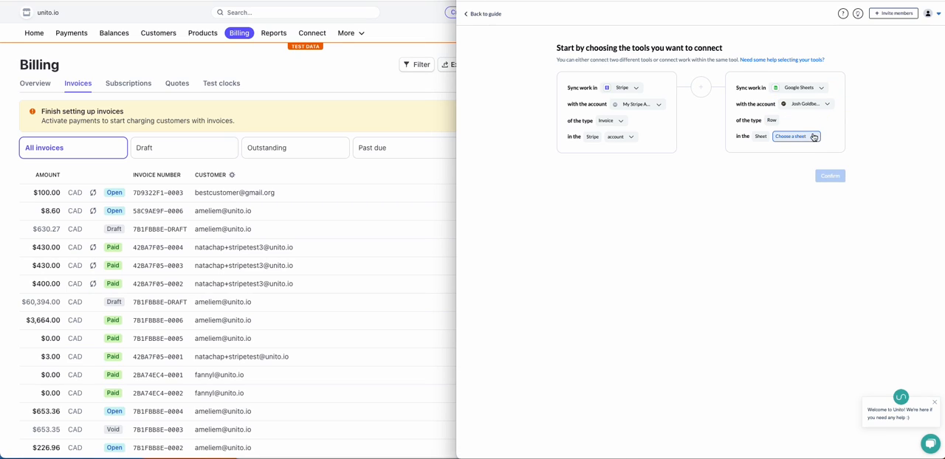
Step: Find the sheet by its pasted link, choose Overdue Bills under Test Sync with Stripe and confirm the tool selection
click(813, 138)
key(super+v)
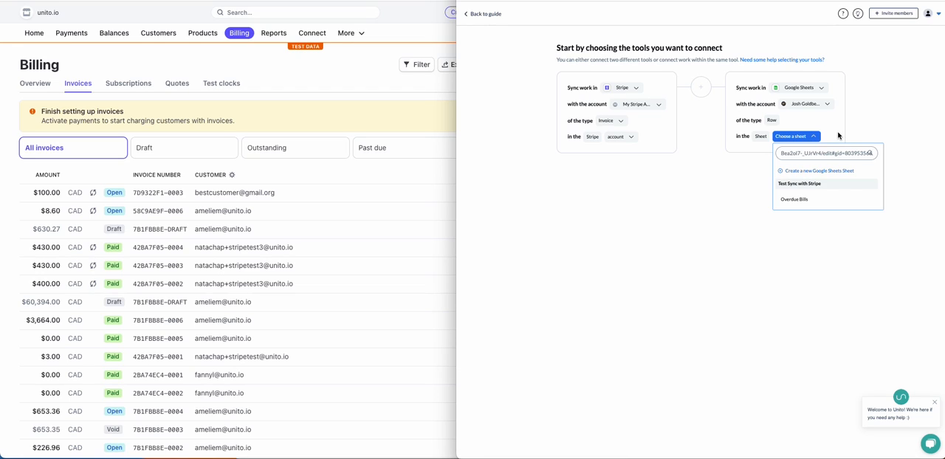
click(808, 202)
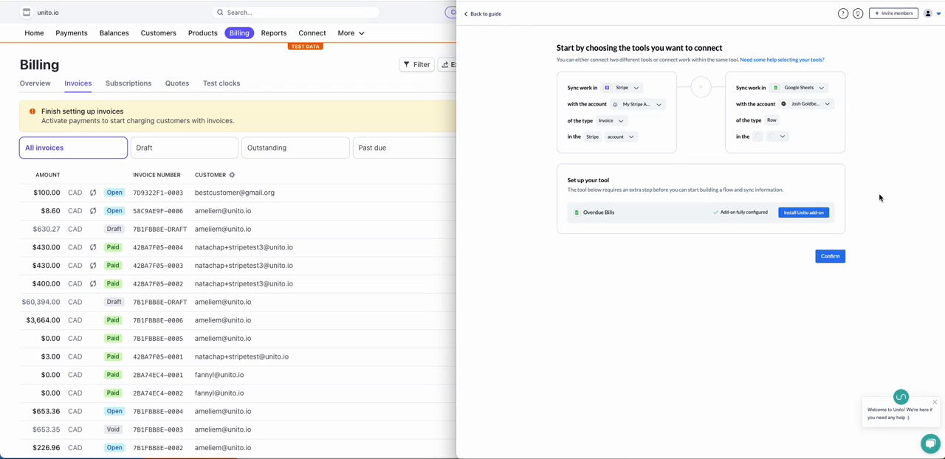
click(844, 251)
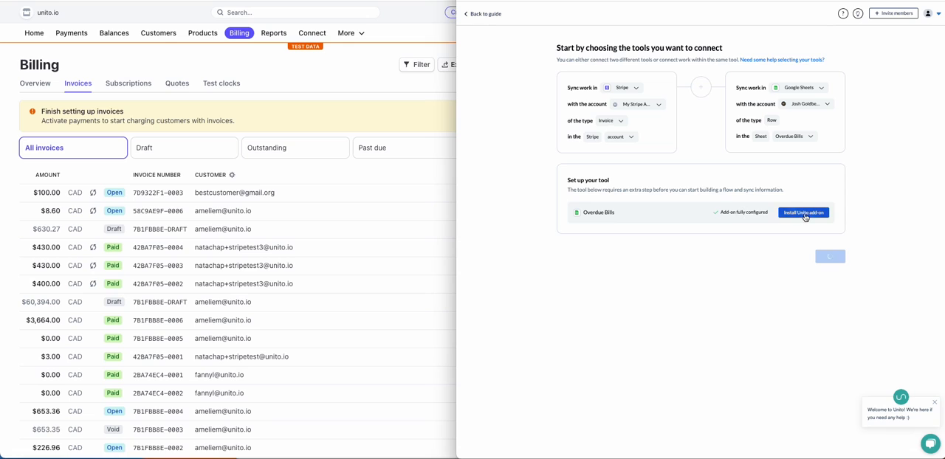
Step: Open the Unito add-on installation instructions for the Overdue Bills sheet, review them and cancel
click(811, 216)
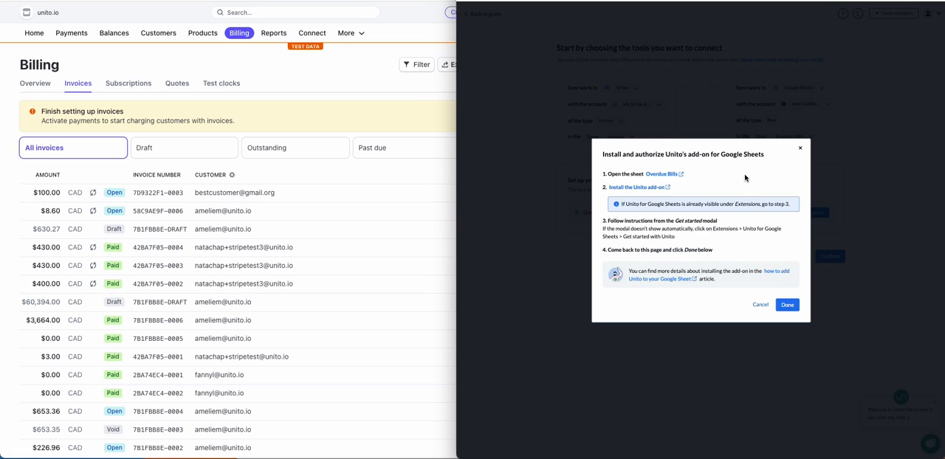
click(760, 304)
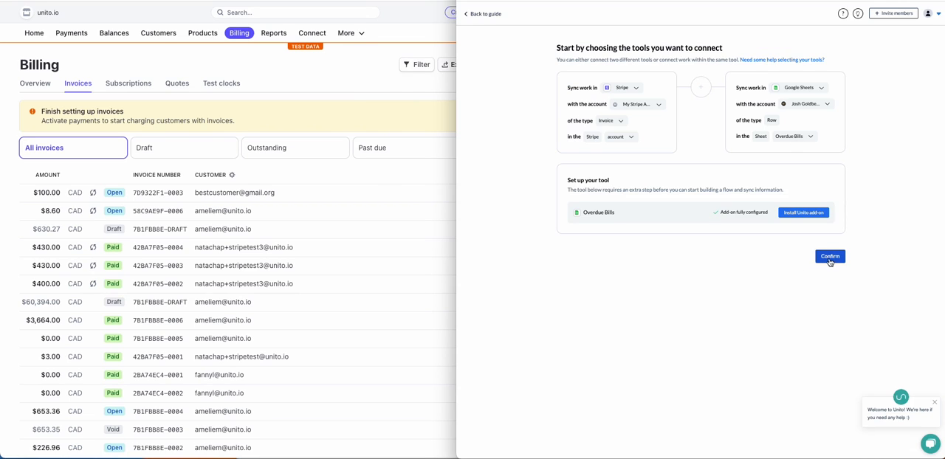
Step: Confirm the connected tools and the one-way flow direction from the Stripe account to Overdue Bills
click(829, 256)
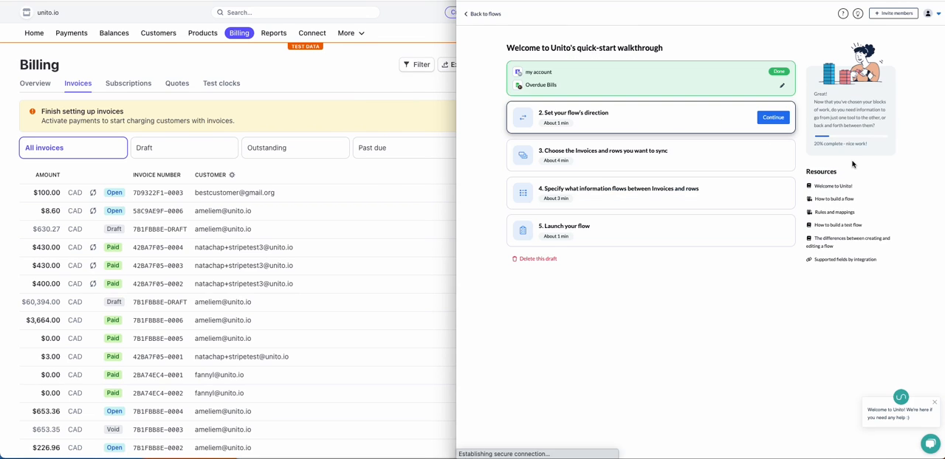
click(775, 119)
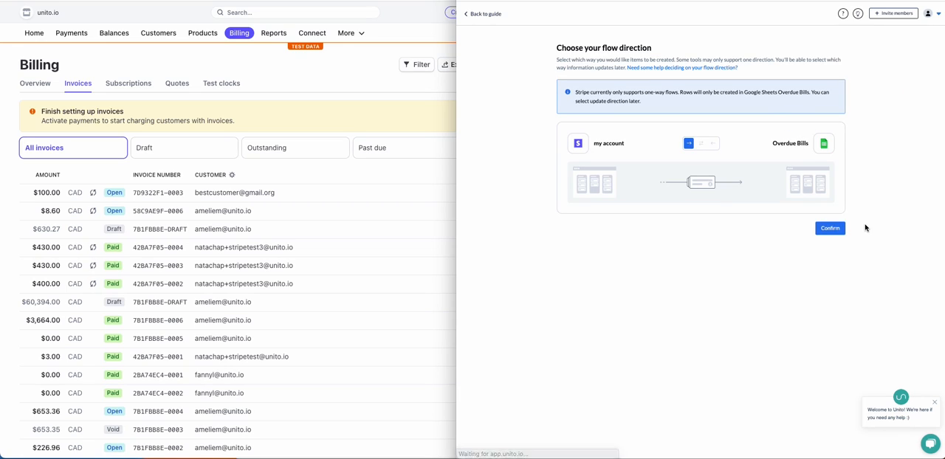
click(830, 229)
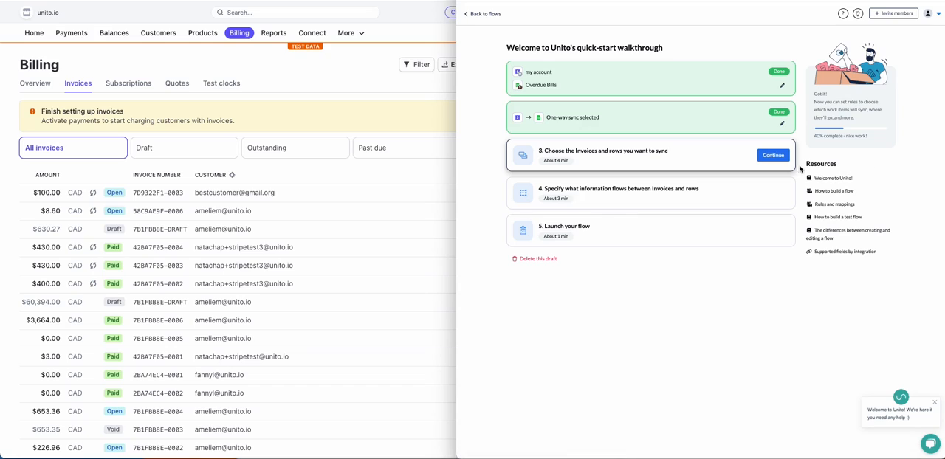
Step: Add a sync rule requiring the invoice status to be Uncollectable or Void
click(774, 157)
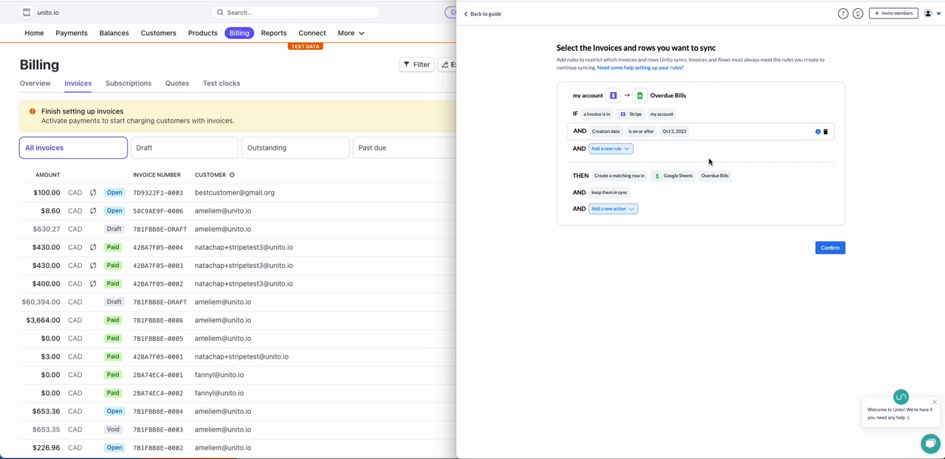
click(626, 153)
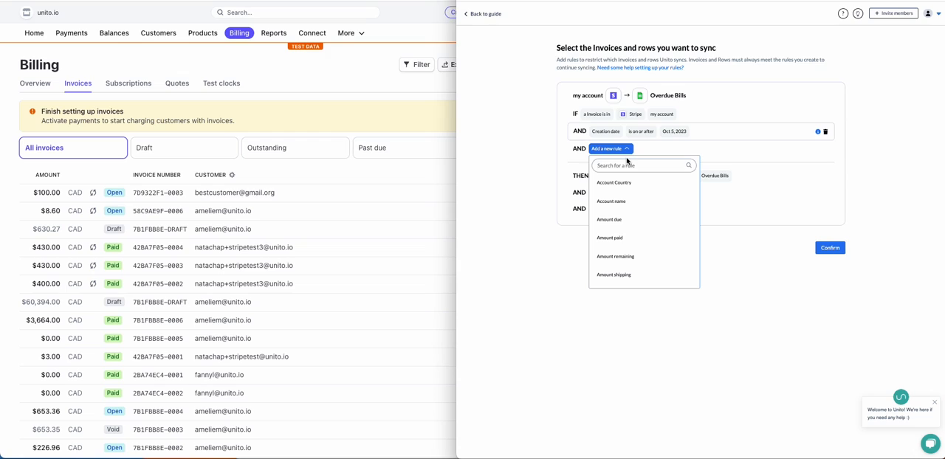
text(status)
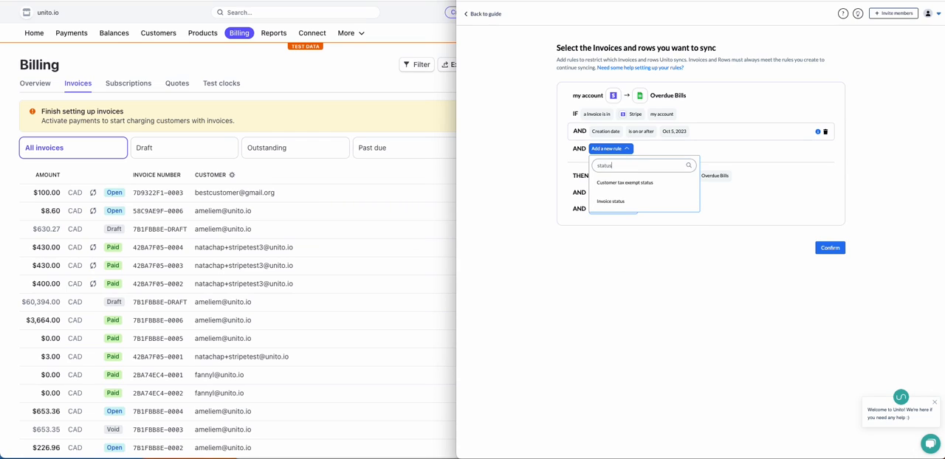
click(624, 201)
click(681, 150)
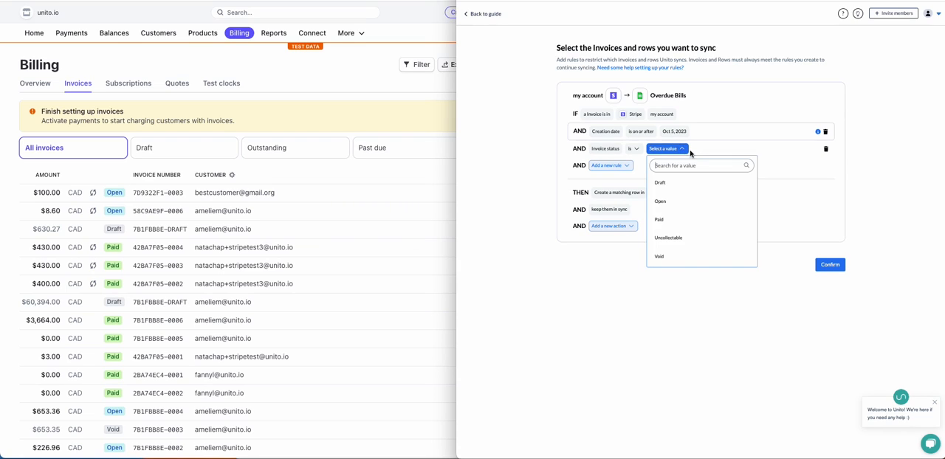
click(685, 237)
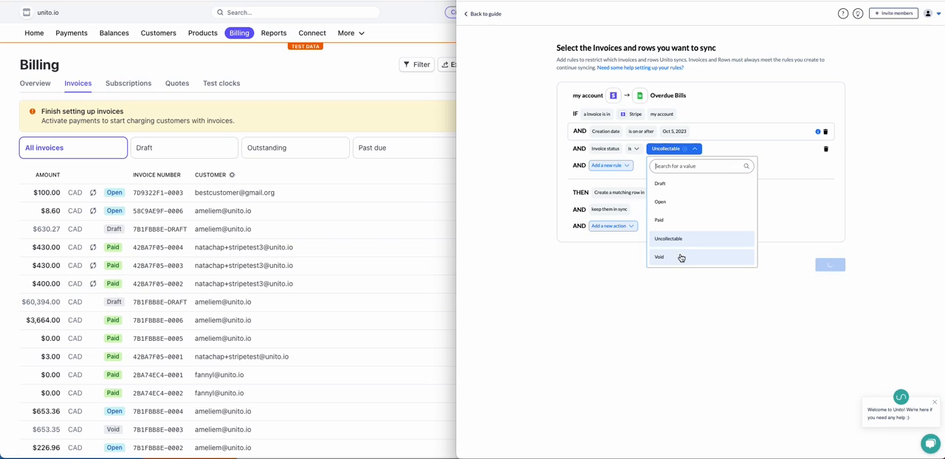
click(683, 257)
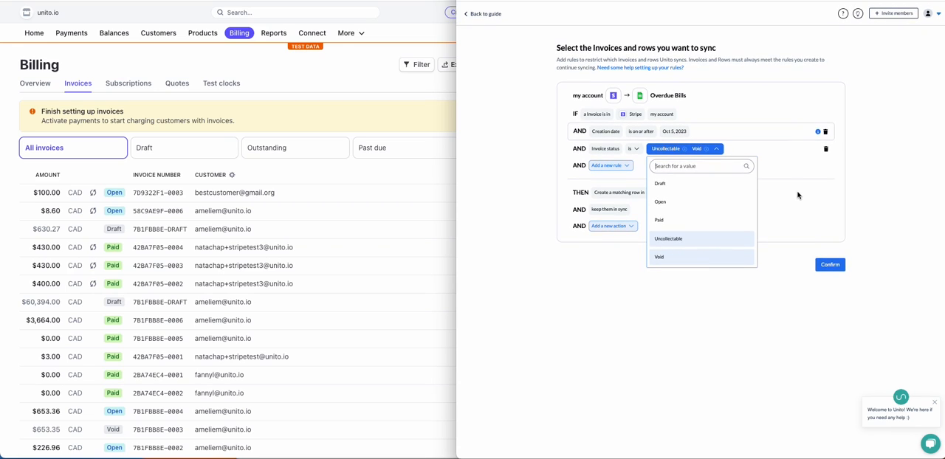
click(738, 133)
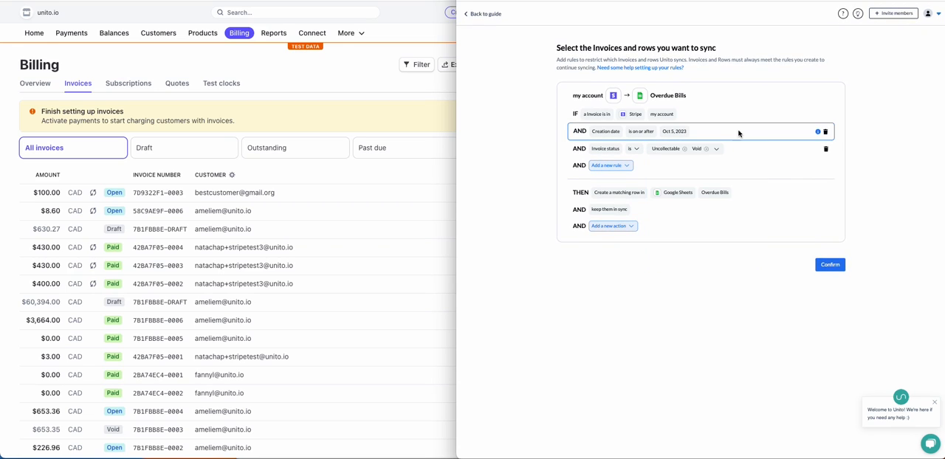
Step: Remove the creation date rule from the invoice conditions and confirm the rules
click(825, 132)
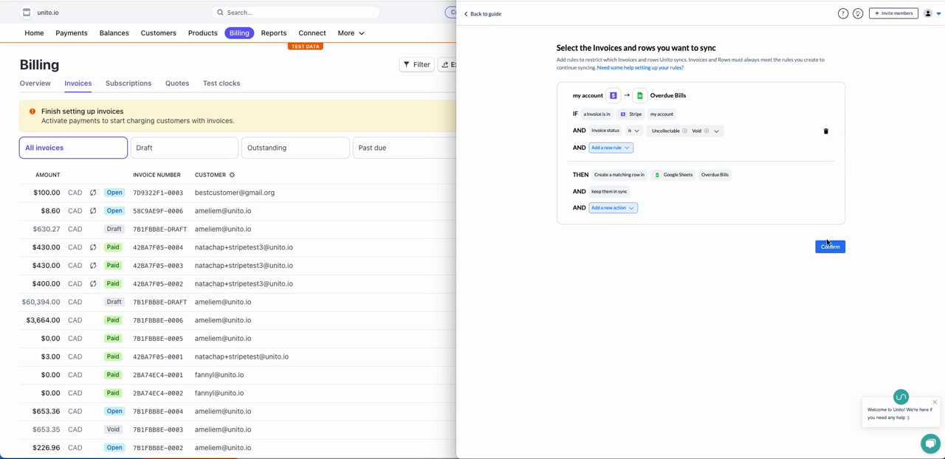
click(828, 245)
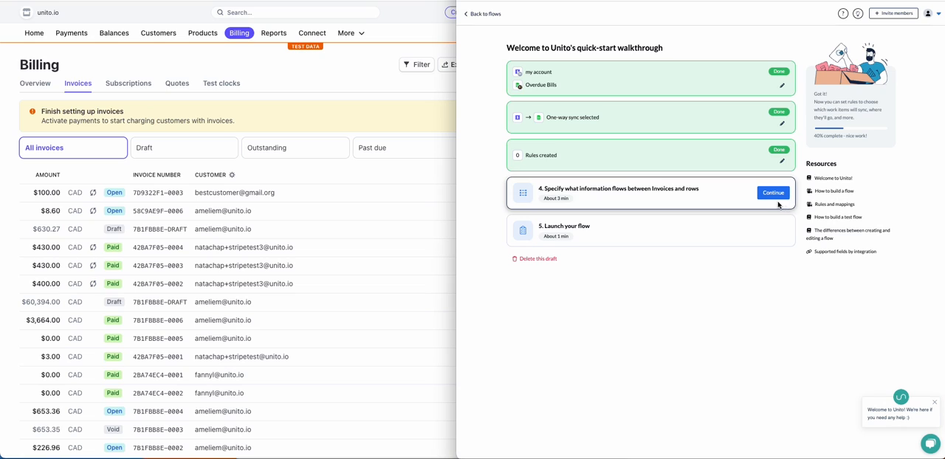
Step: Start the field mapping with auto-map and map Stripe's Account name to the sheet's Account column
click(775, 196)
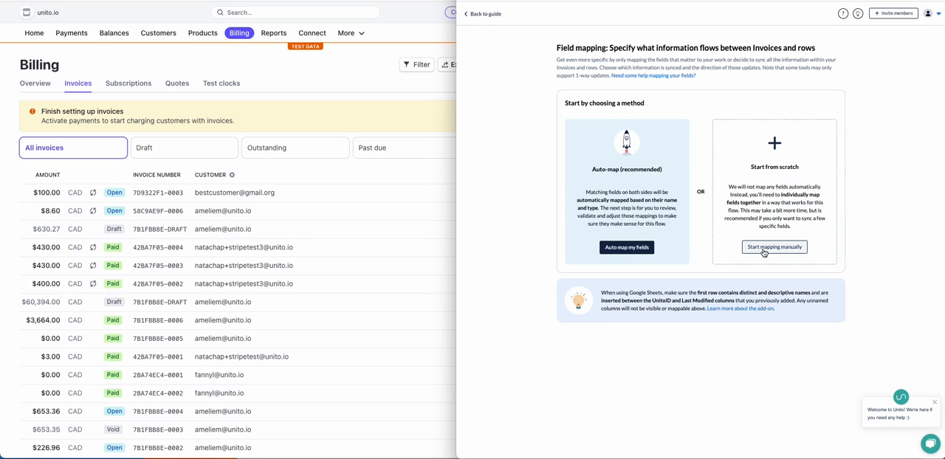
click(627, 247)
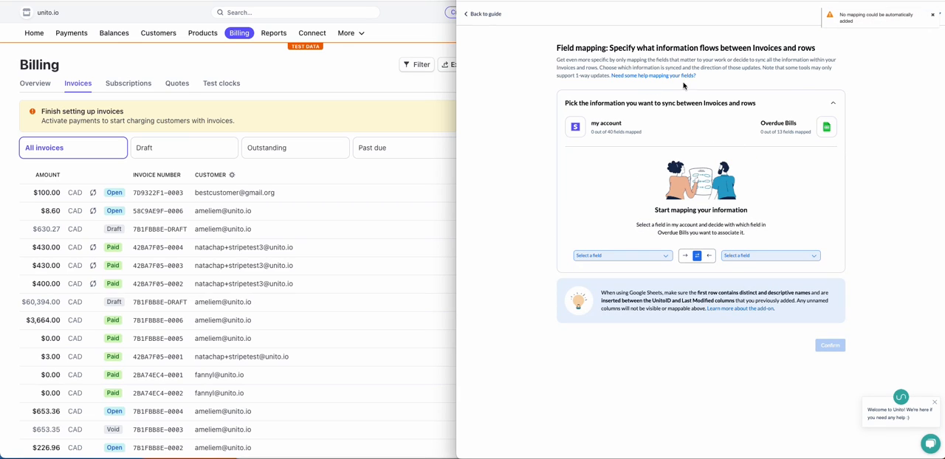
click(765, 256)
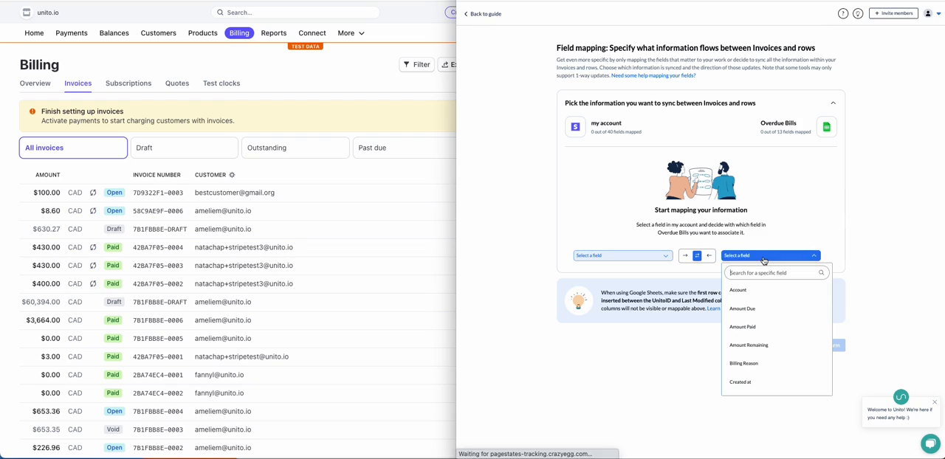
click(742, 290)
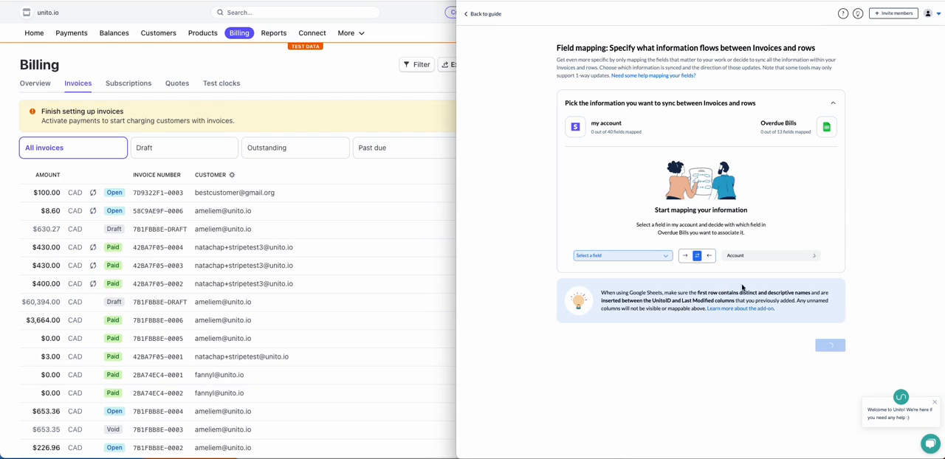
click(627, 255)
click(631, 297)
click(661, 256)
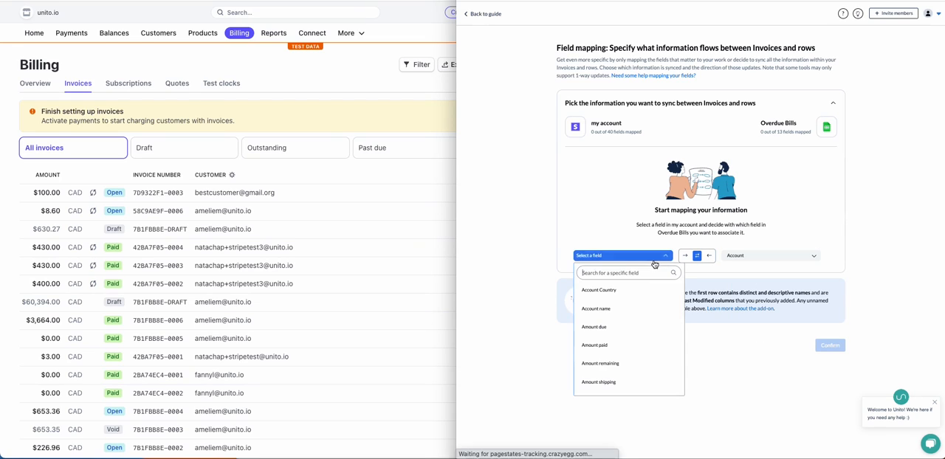
click(643, 304)
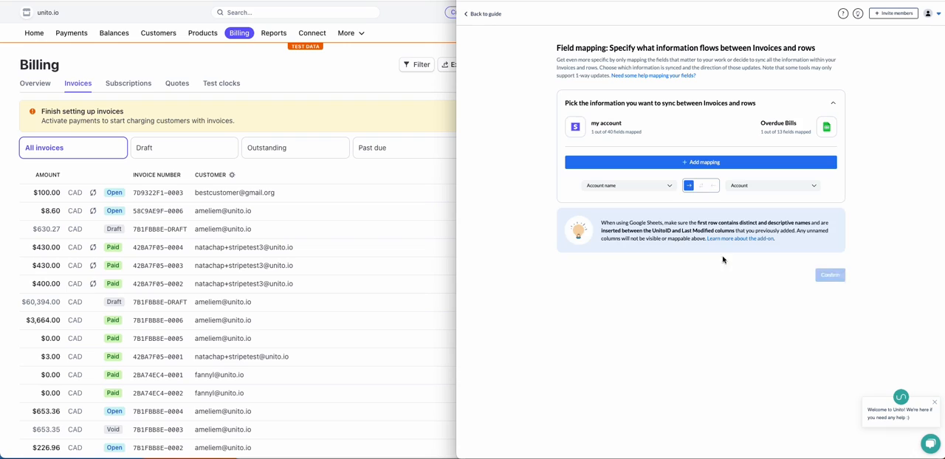
Step: Add a mapping from Stripe's Amount due field to the sheet's Amount Due column
click(724, 162)
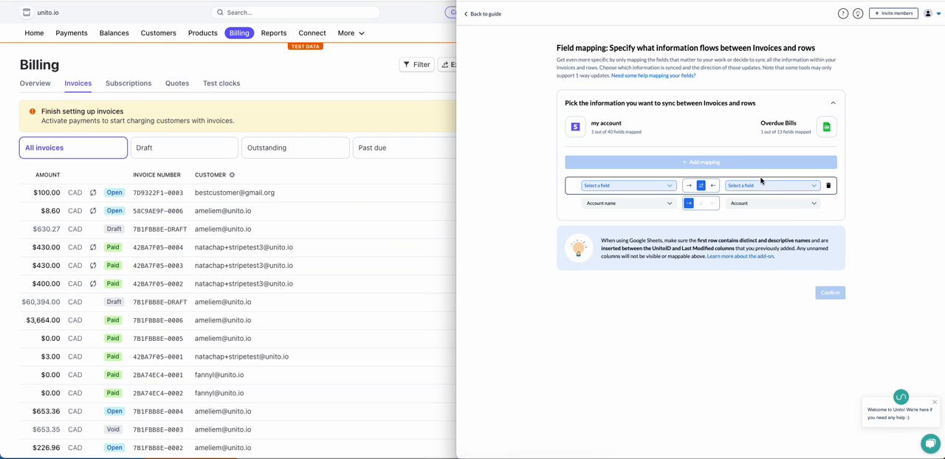
click(761, 185)
click(746, 217)
click(650, 186)
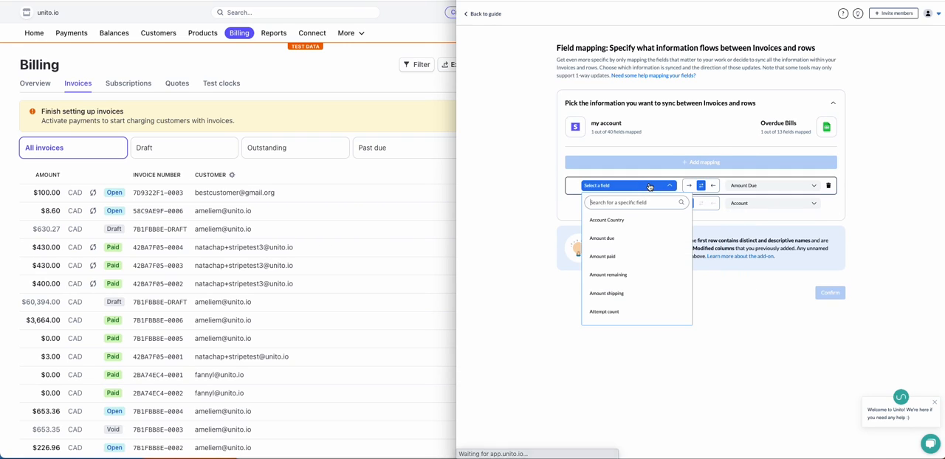
text(due)
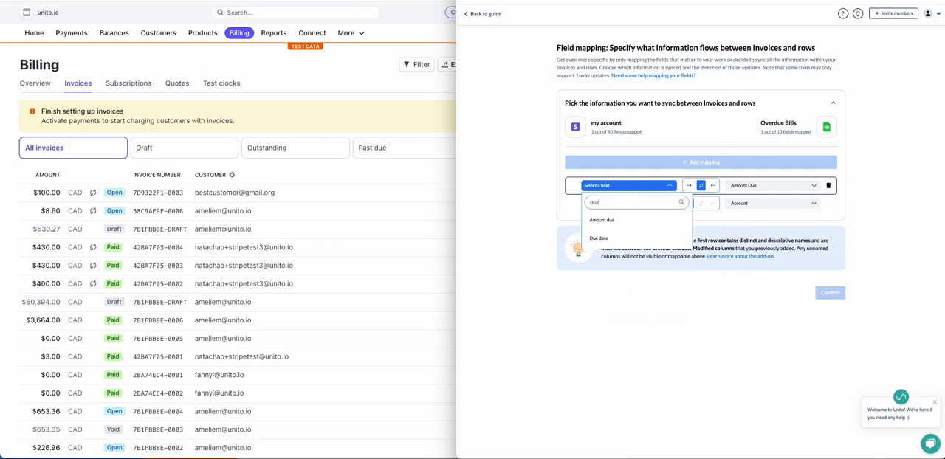
click(629, 221)
Step: Add a mapping from Stripe's Amount paid field to the sheet's Amount Paid column
click(733, 164)
click(756, 186)
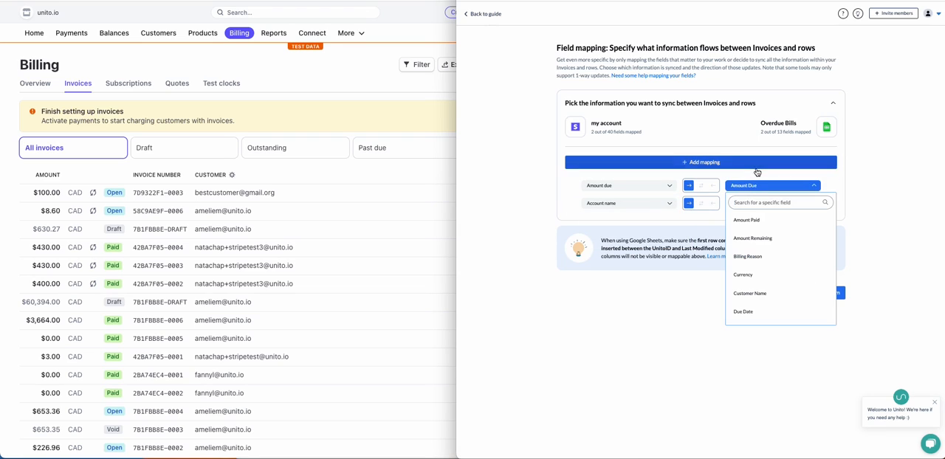
click(757, 163)
click(761, 185)
click(761, 219)
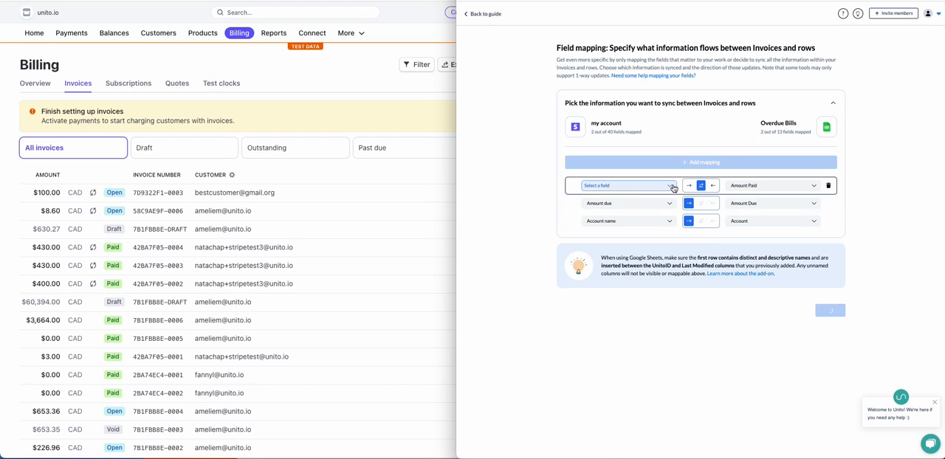
click(668, 186)
text(paid)
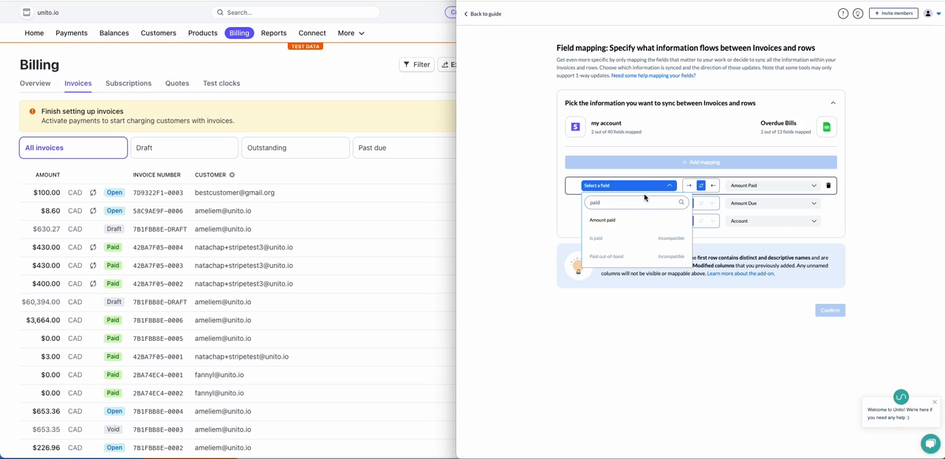
click(603, 220)
Step: Add a mapping from Stripe's Amount remaining field to the sheet's Amount Remaining column
click(749, 163)
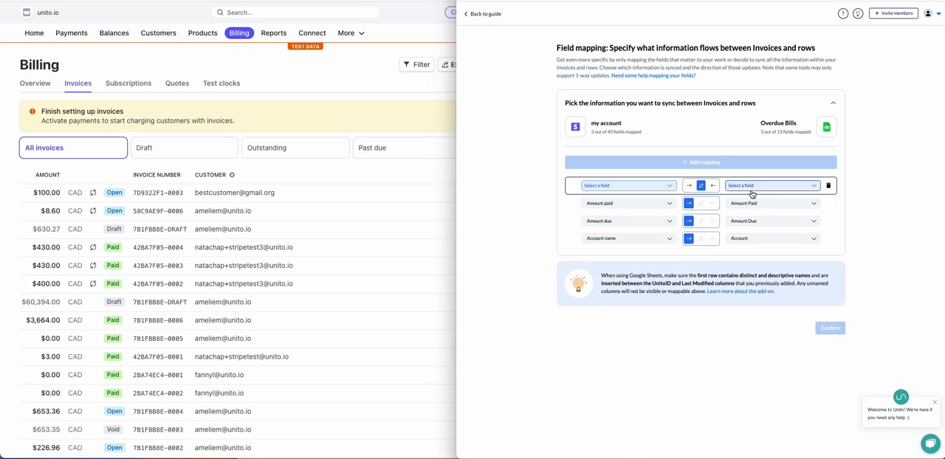
click(752, 186)
click(752, 220)
click(662, 186)
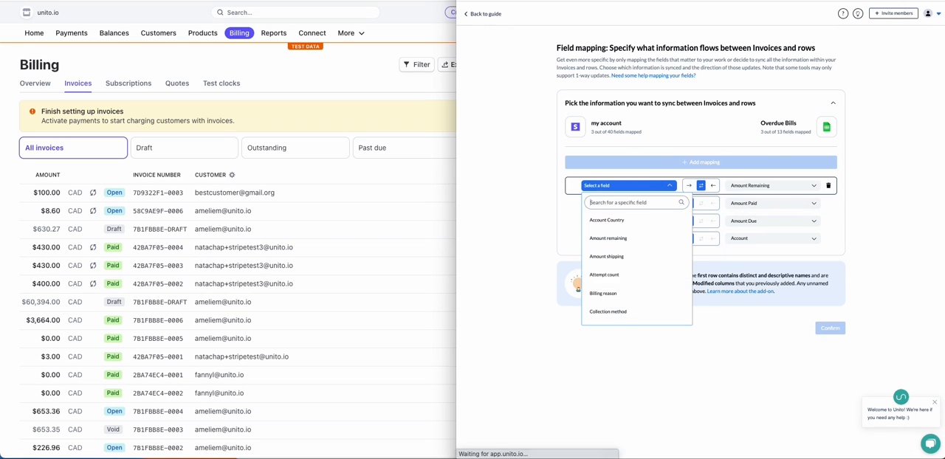
text(re)
click(639, 220)
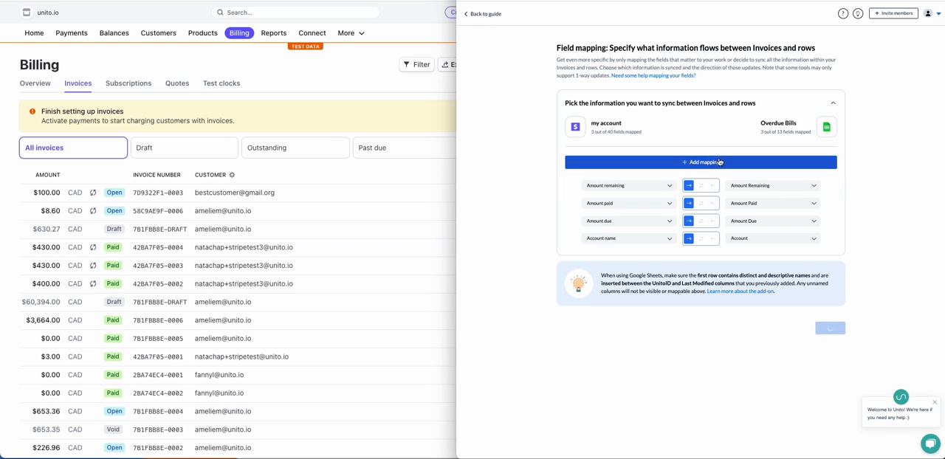
Step: Add a mapping from Stripe's Billing reason field to the sheet's Billing Reason column
click(760, 186)
click(760, 186)
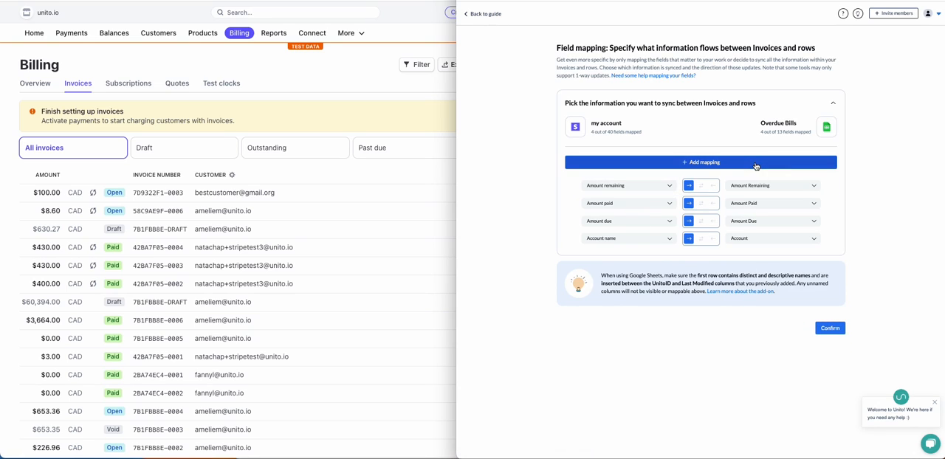
click(755, 162)
click(760, 187)
click(760, 220)
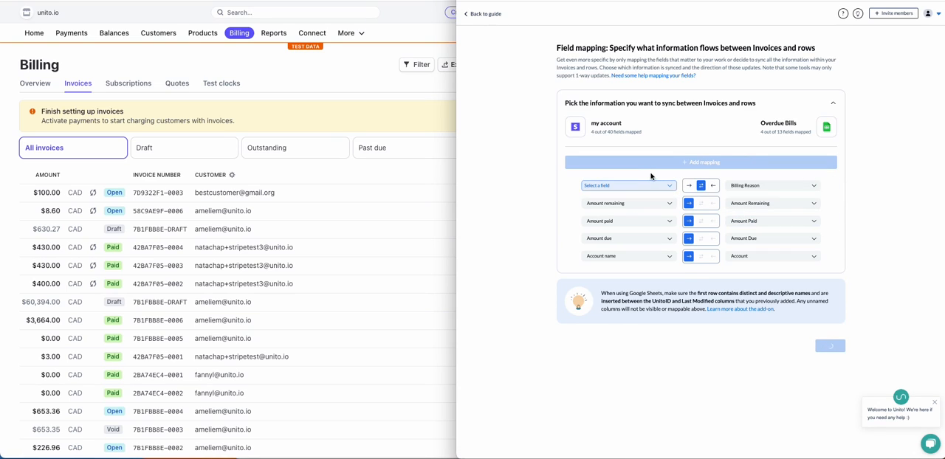
click(642, 185)
text(reas)
click(603, 220)
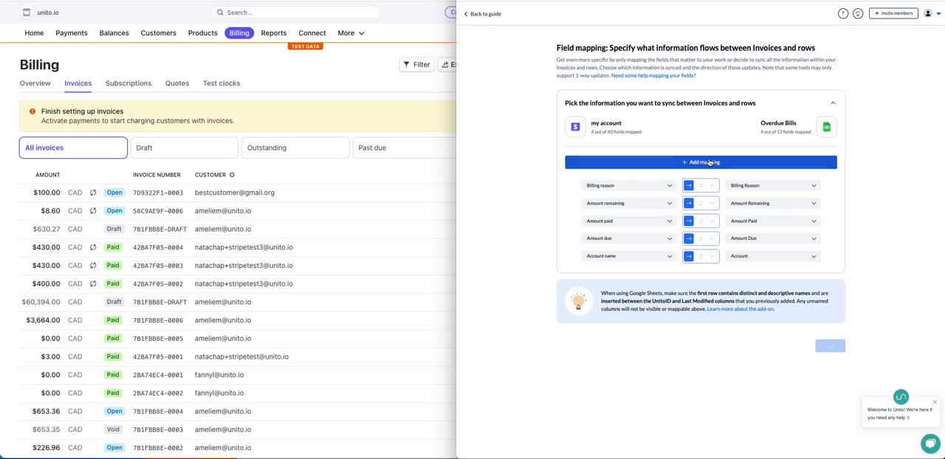
Step: Add a mapping from Stripe's Currency field to the sheet's Currency column
click(701, 162)
click(745, 187)
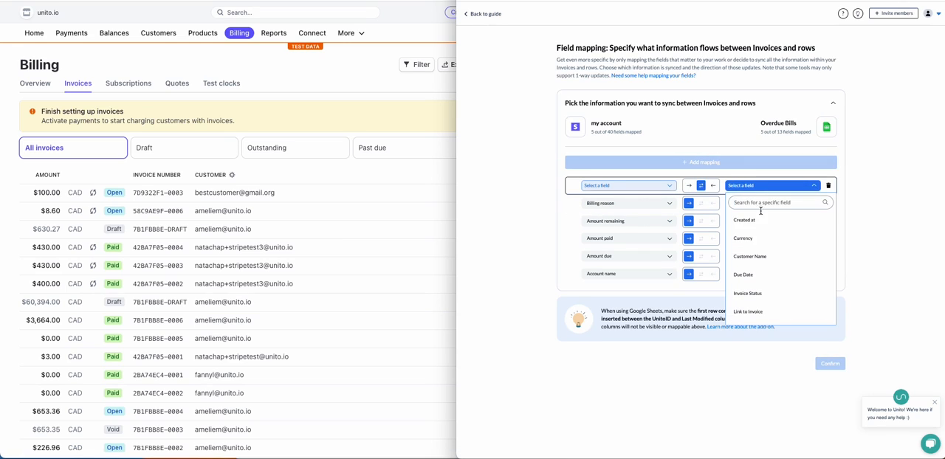
click(760, 239)
click(668, 185)
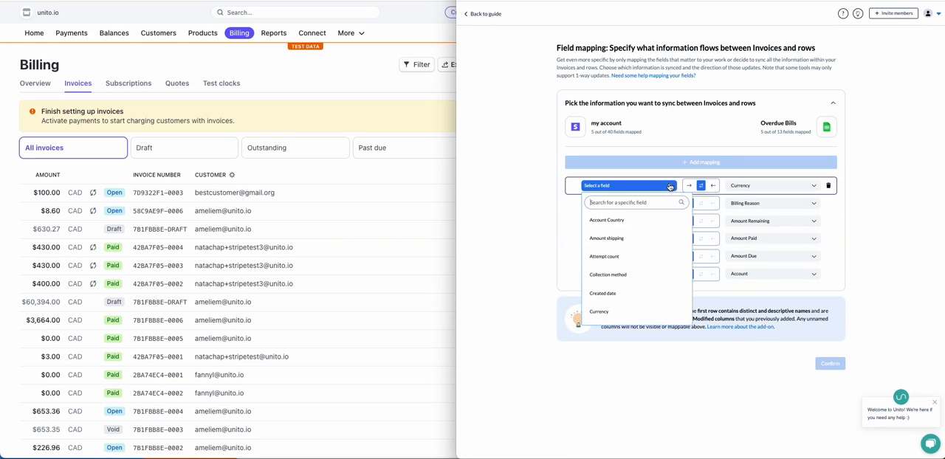
click(657, 310)
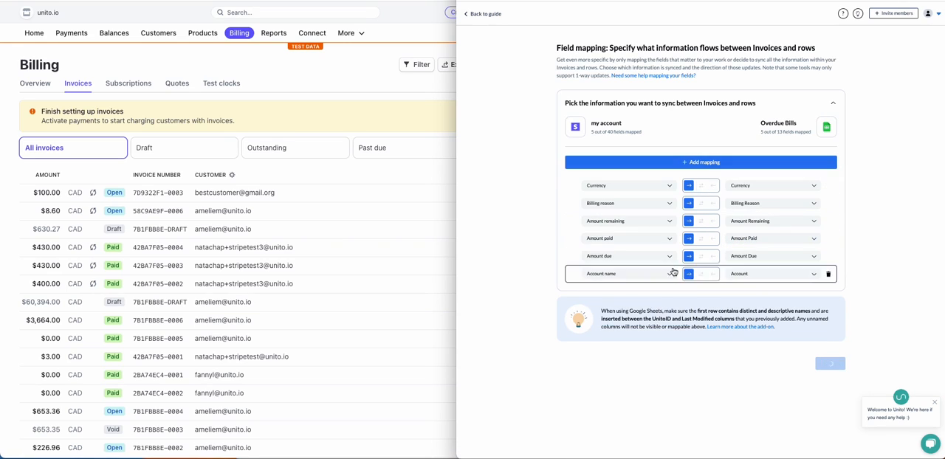
Step: Add a mapping from Stripe's Customer name field to the sheet's Customer Name column
click(706, 162)
click(744, 188)
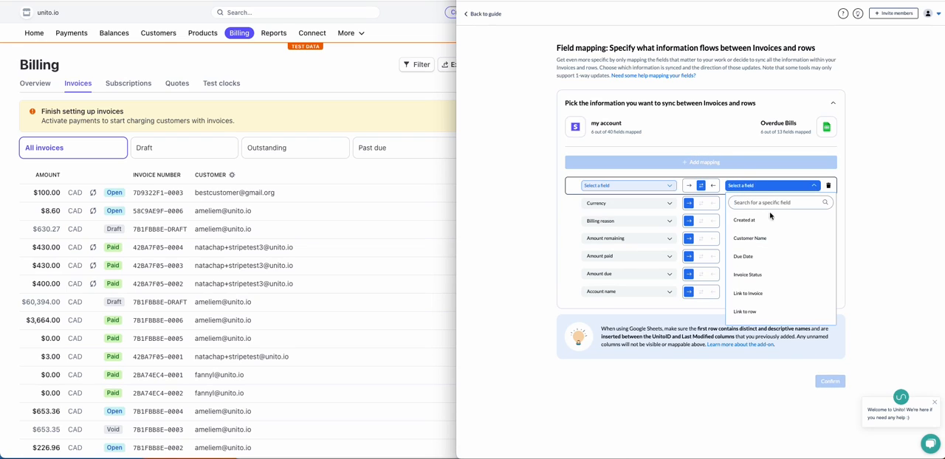
click(768, 240)
click(661, 187)
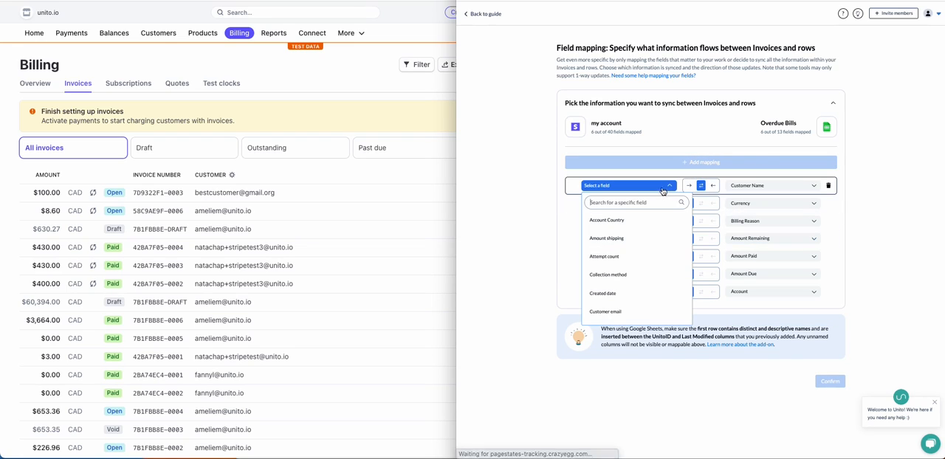
scroll(622, 317, down, 1)
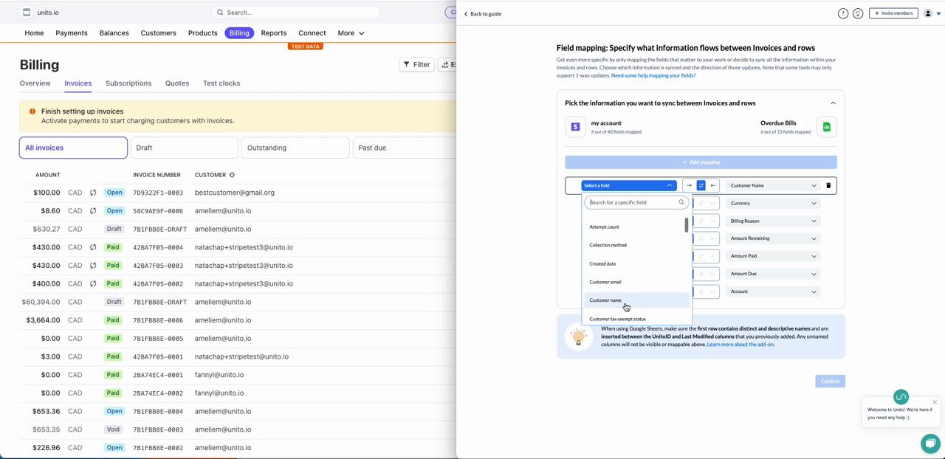
click(622, 310)
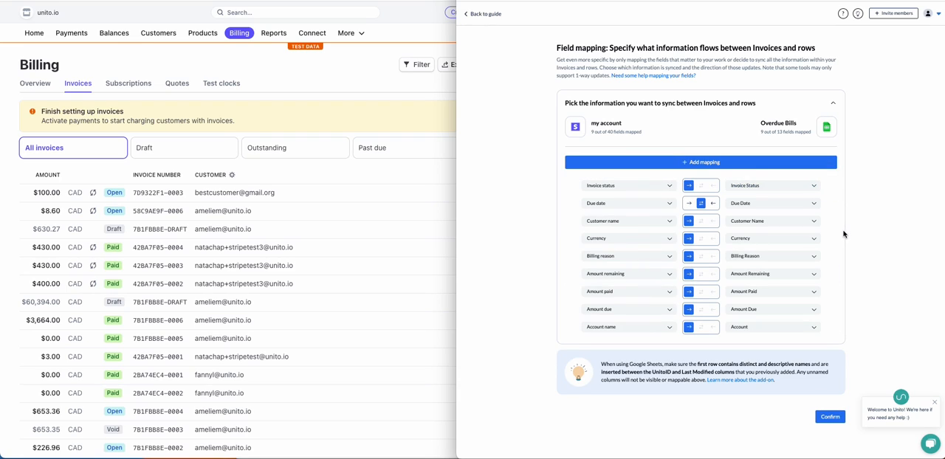
Step: Confirm the field mappings between invoices and rows and launch the flow
click(825, 417)
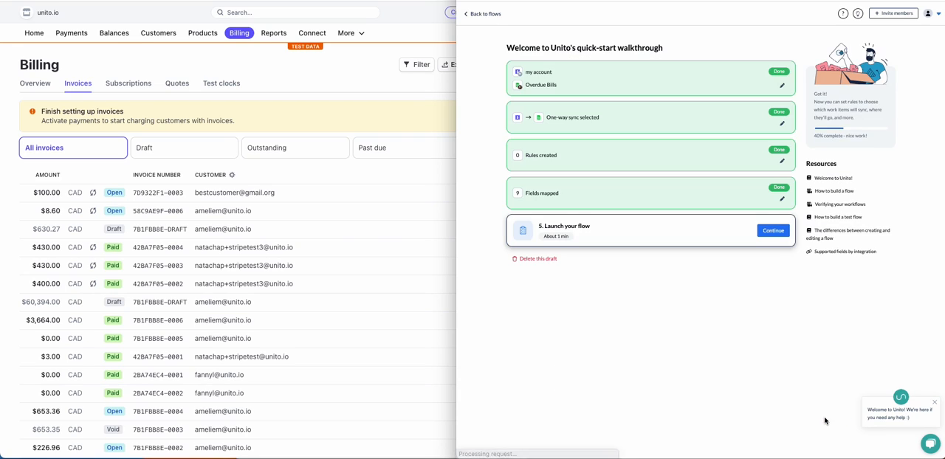
click(775, 229)
click(779, 264)
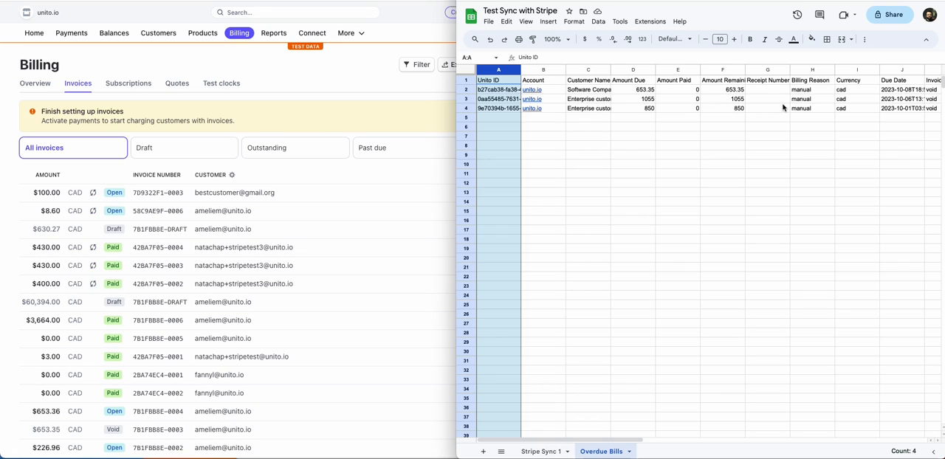
Step: Switch to the Stripe invoices list and filter it by status Void
click(367, 115)
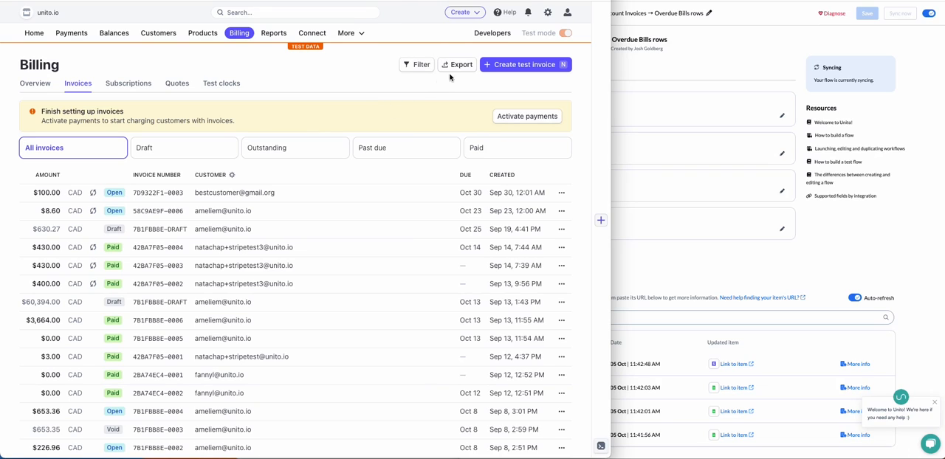
click(418, 64)
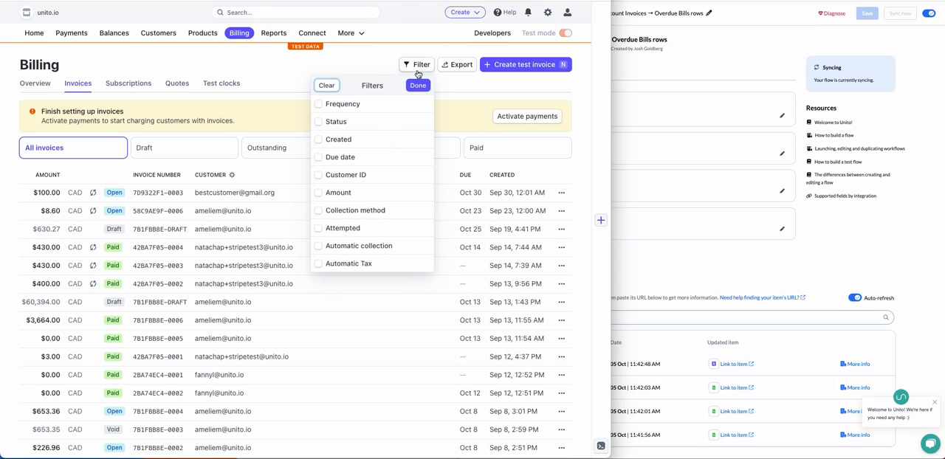
click(319, 122)
click(380, 141)
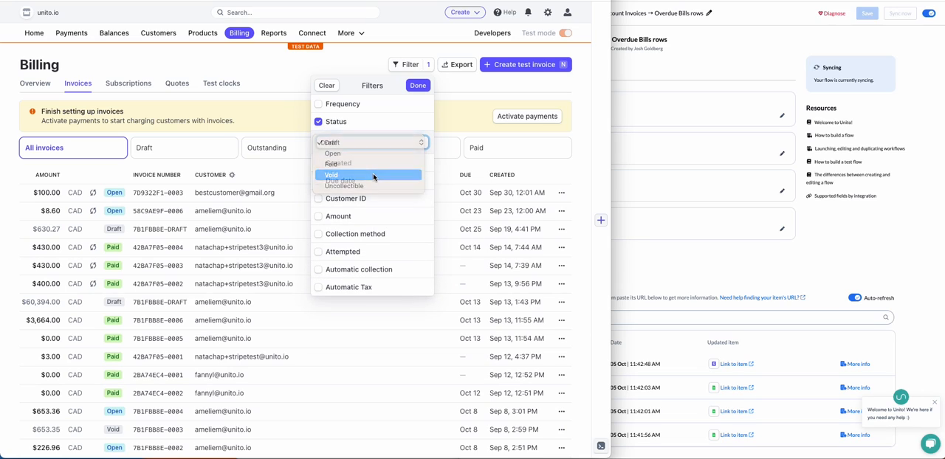
click(373, 176)
click(417, 85)
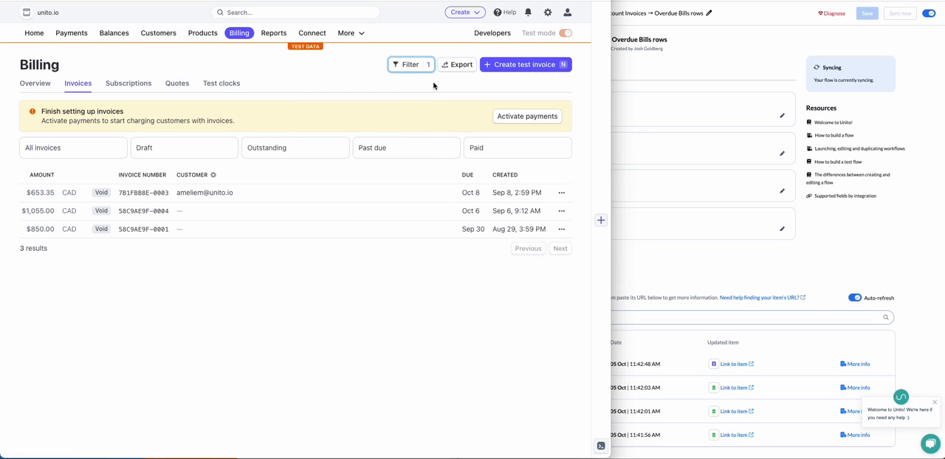